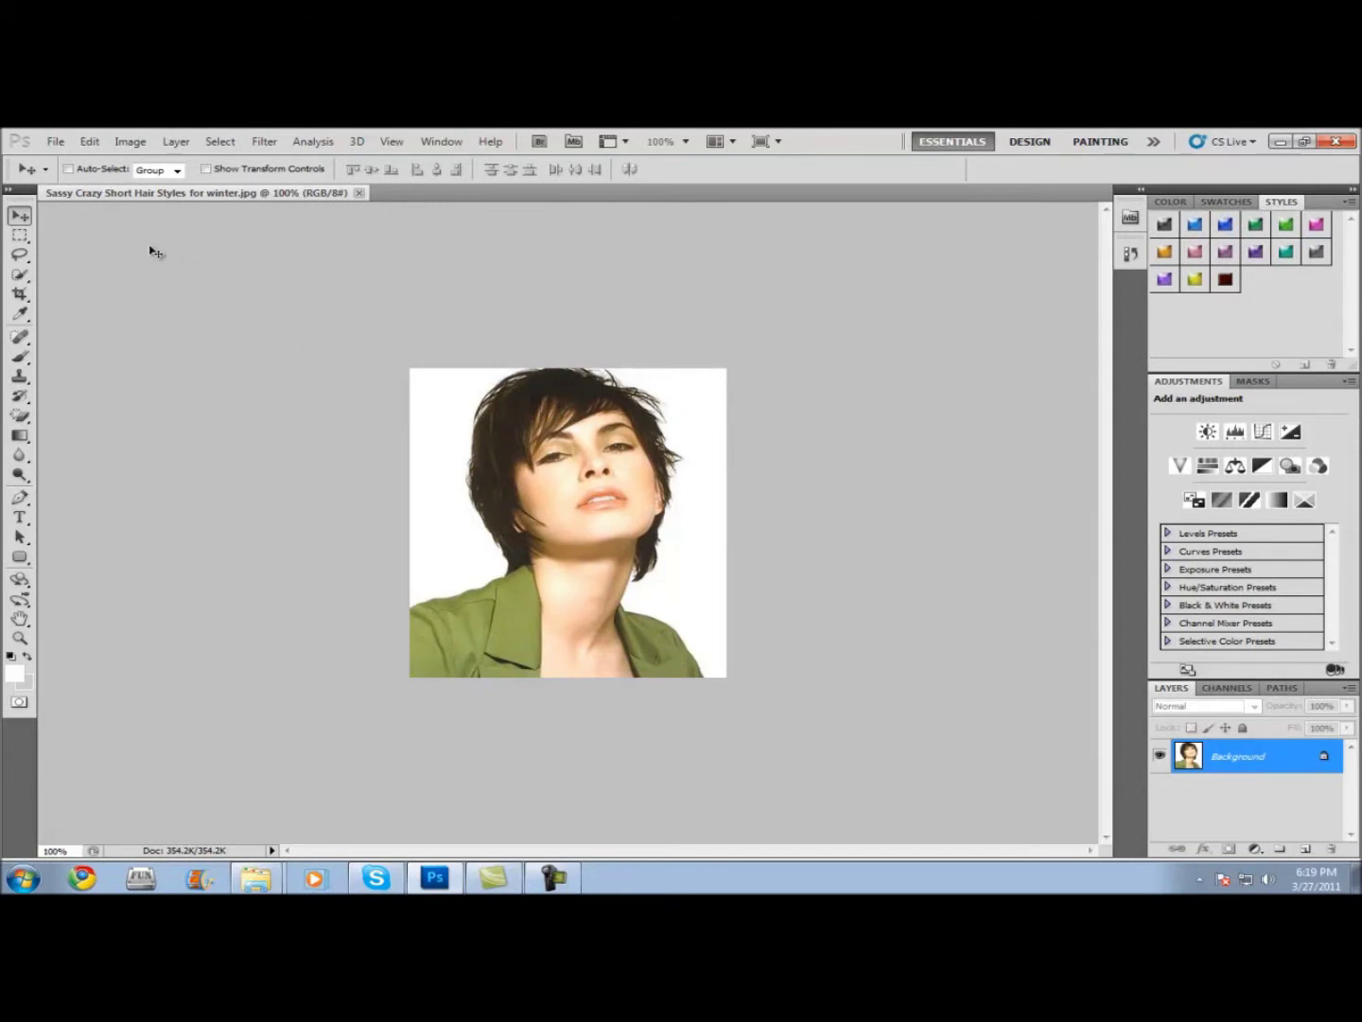
Draw a loose Lasso outline around the woman's head and messy hair.
key(l)
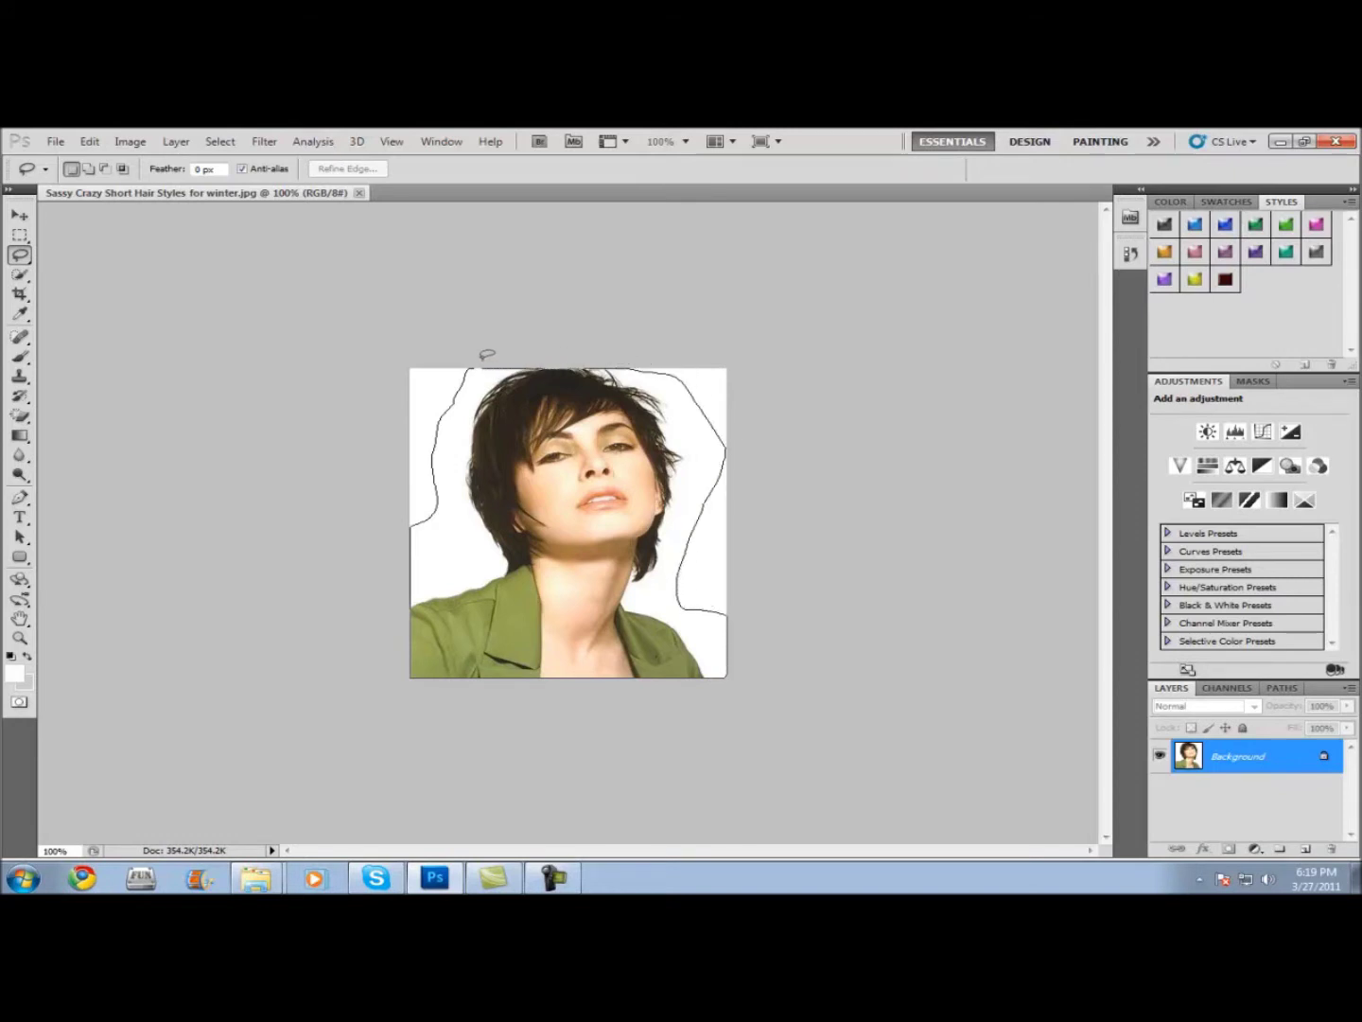
drag(486, 353, 479, 356)
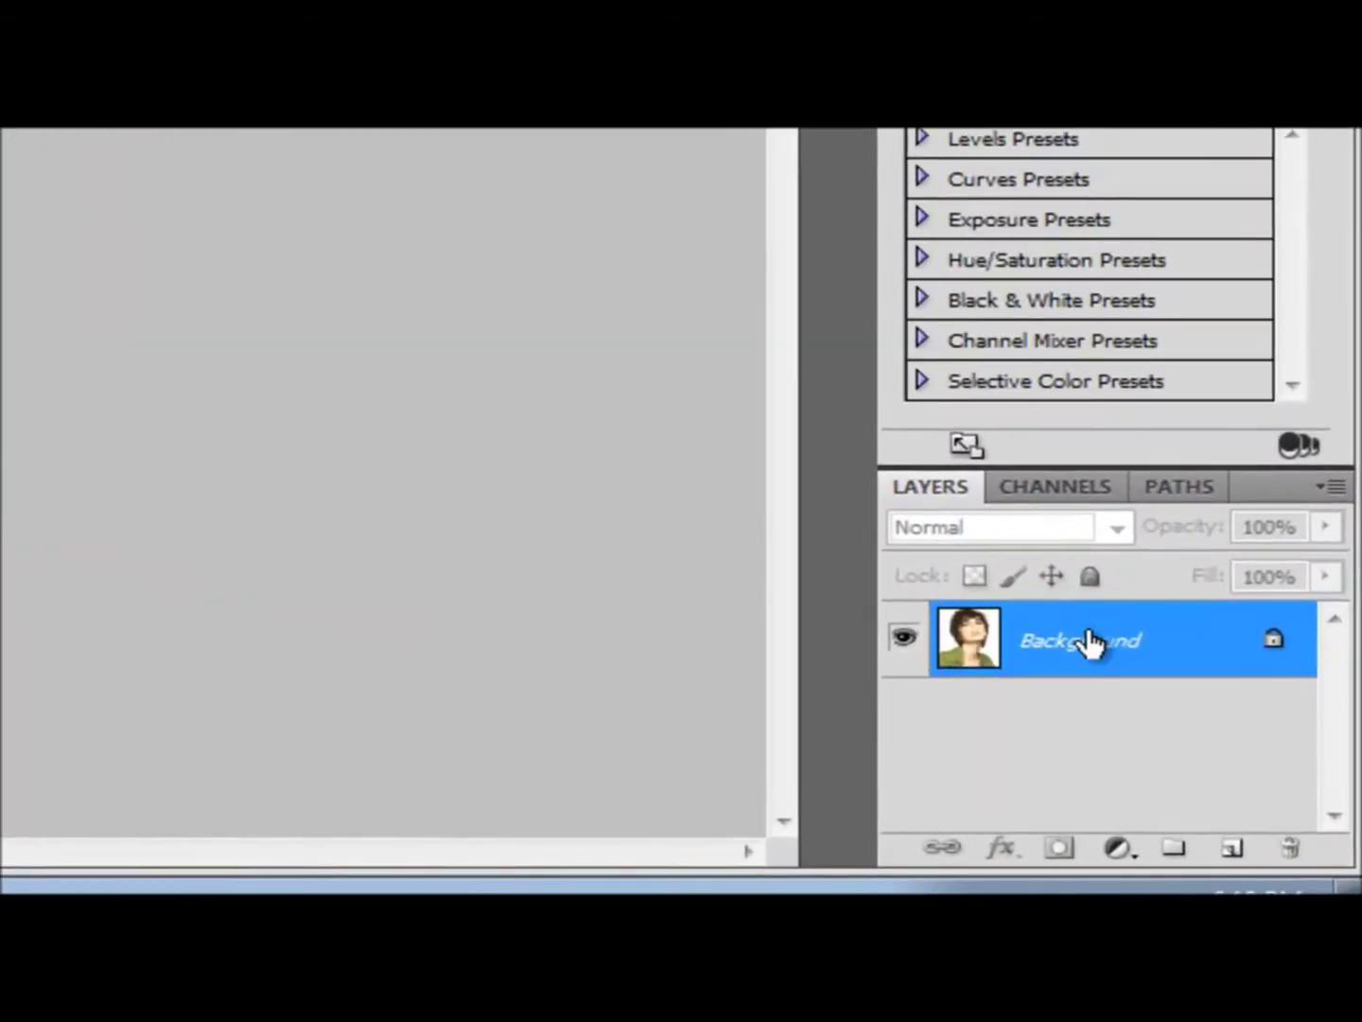
Convert the locked Background layer into an editable Layer 0.
double_click(1089, 650)
click(1078, 418)
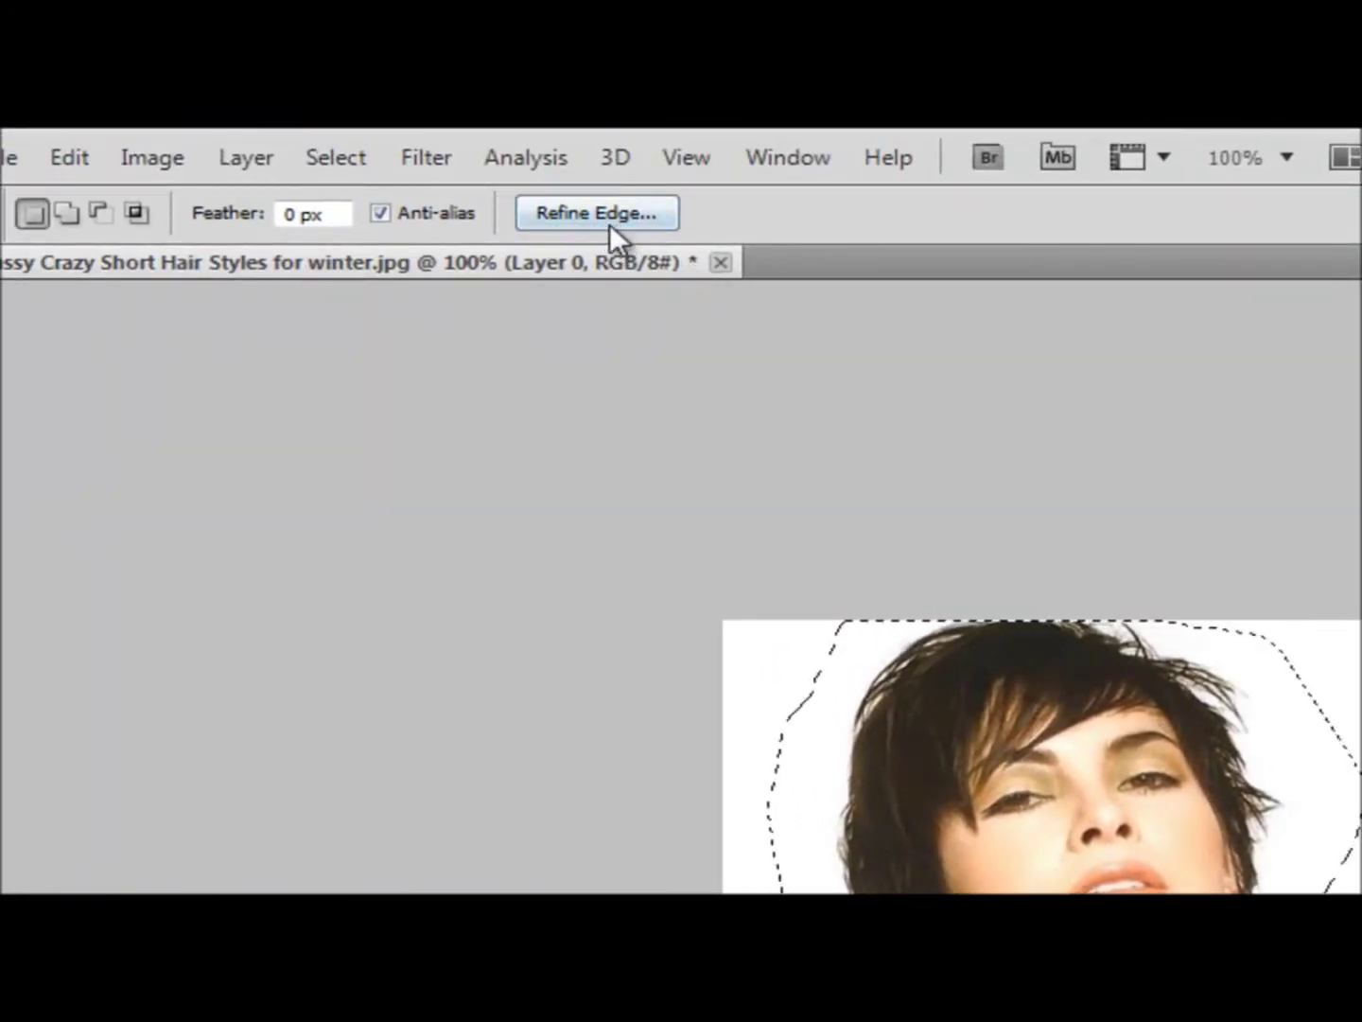
Open Refine Edge for the hair selection and brush along the hair's right side.
click(618, 214)
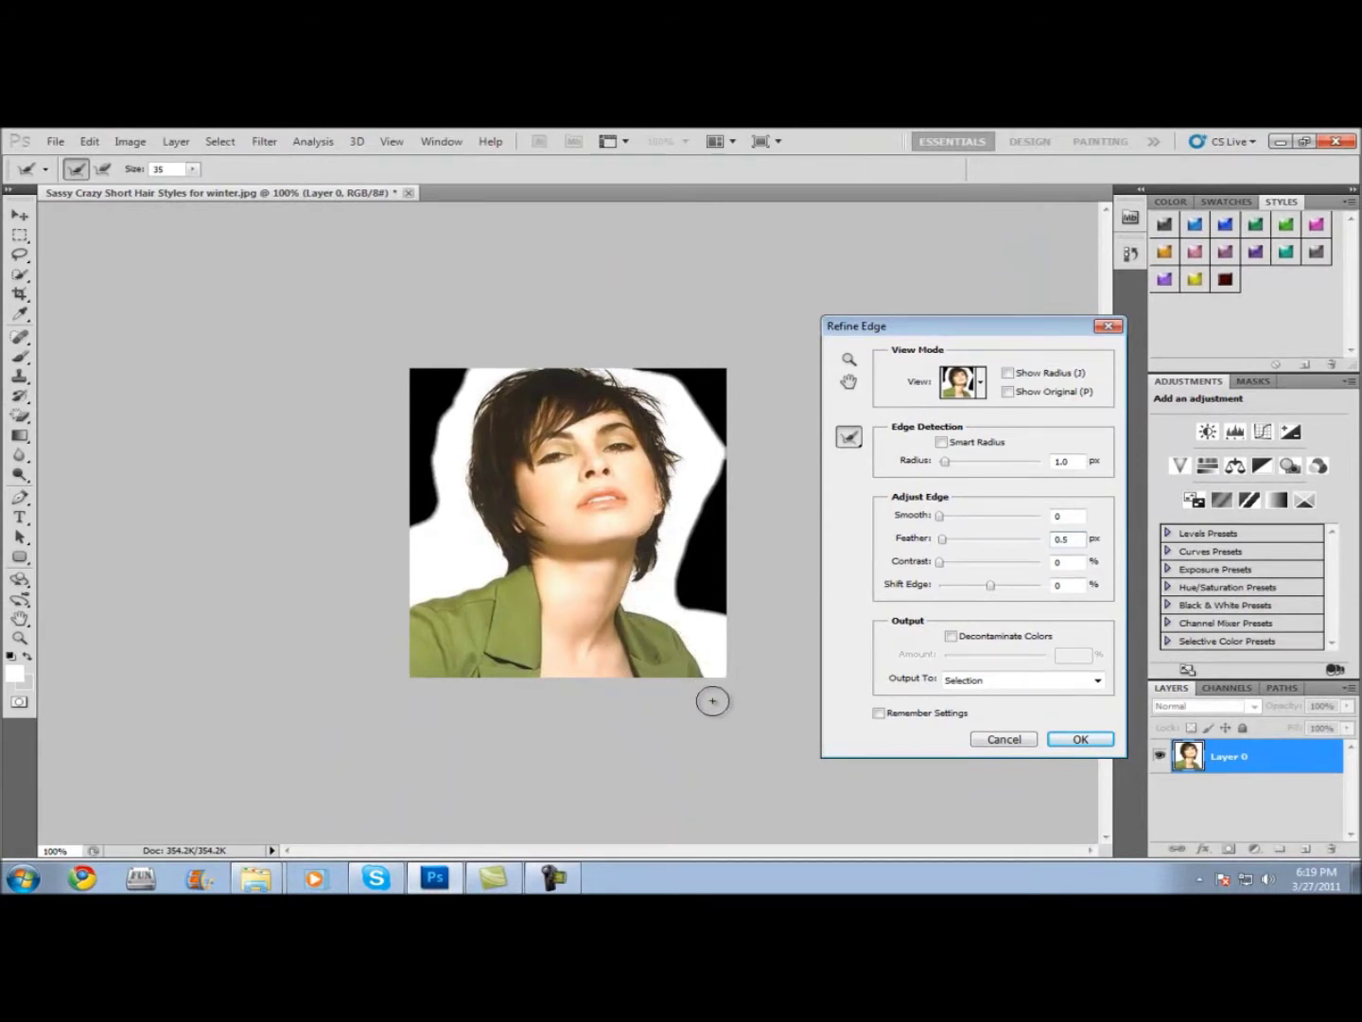
mouse_move(627, 382)
mouse_down()
mouse_move(686, 499)
mouse_move(665, 638)
mouse_up()
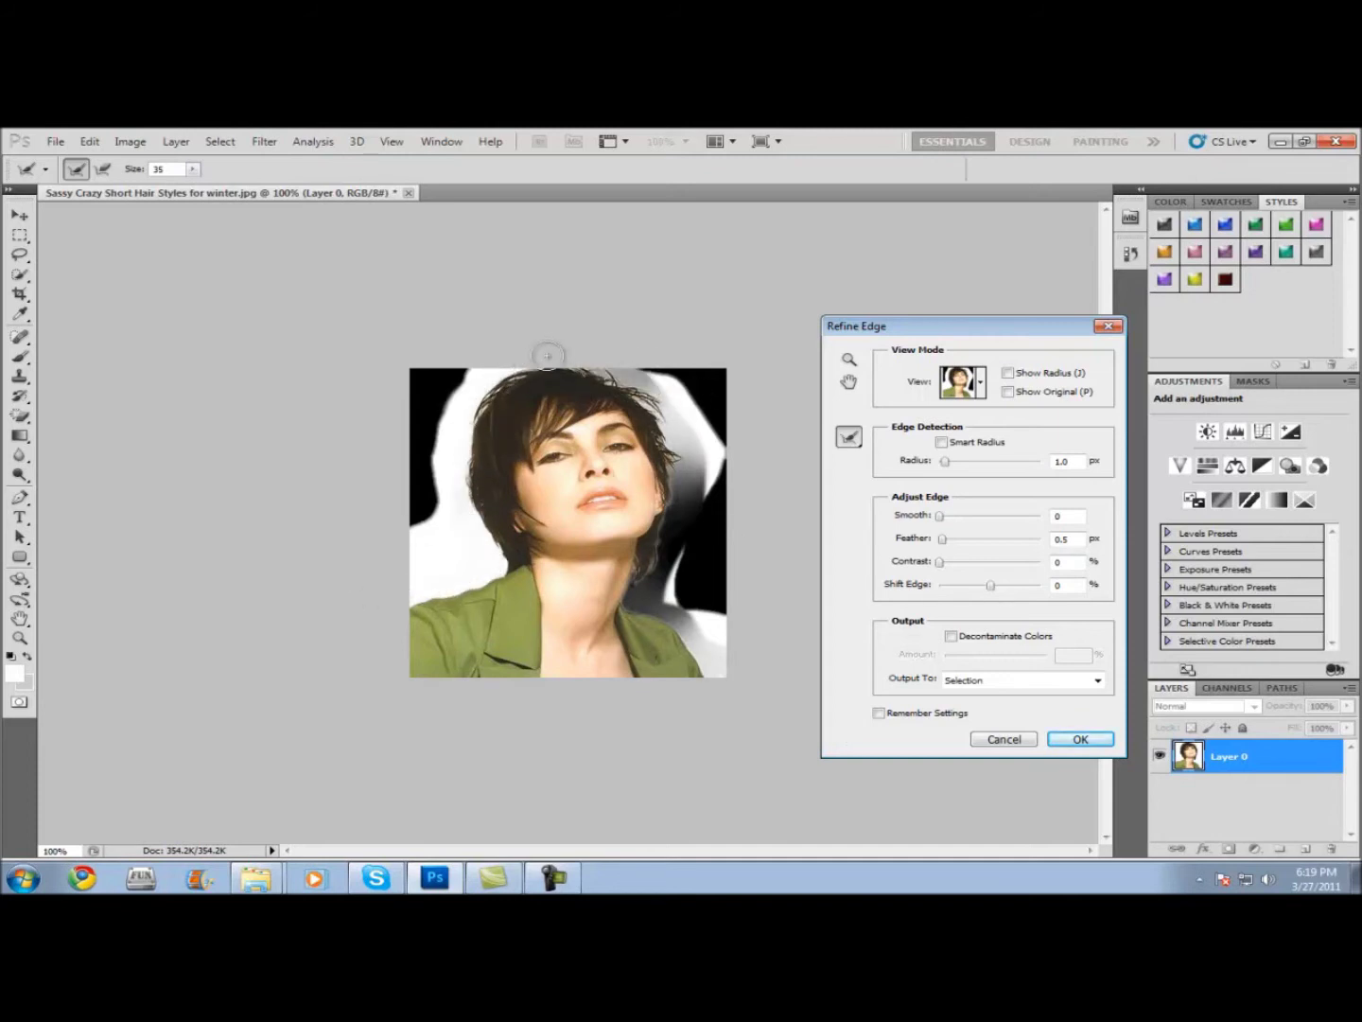
Brush refine strokes along the left hair edge, undoing the stray ones.
drag(457, 378, 431, 514)
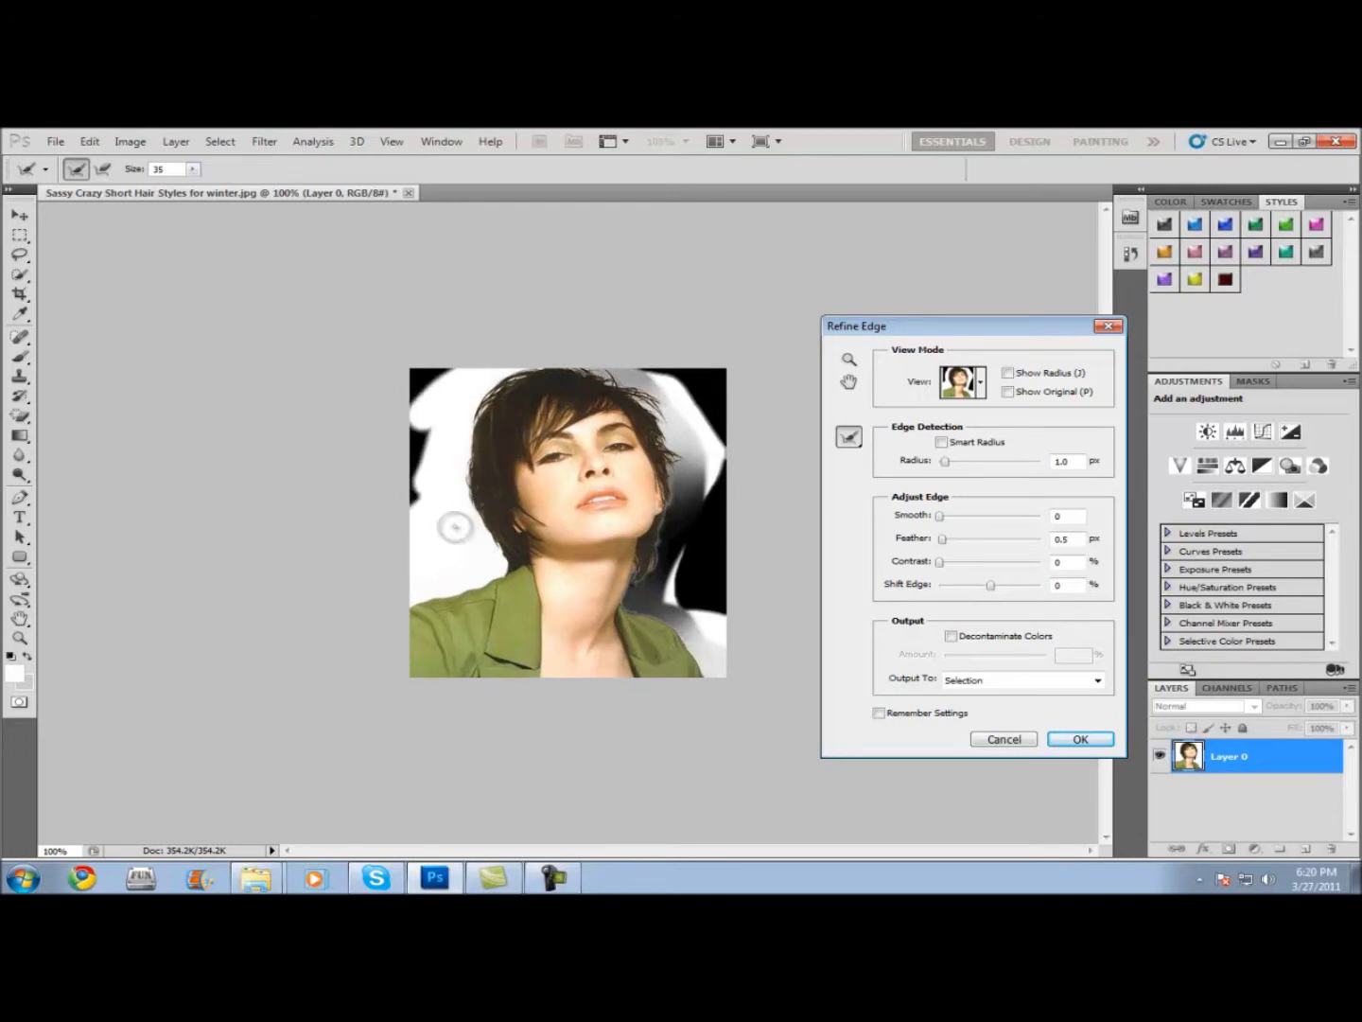
key(ctrl+z)
mouse_move(468, 537)
mouse_down()
mouse_move(400, 578)
mouse_move(409, 517)
mouse_up()
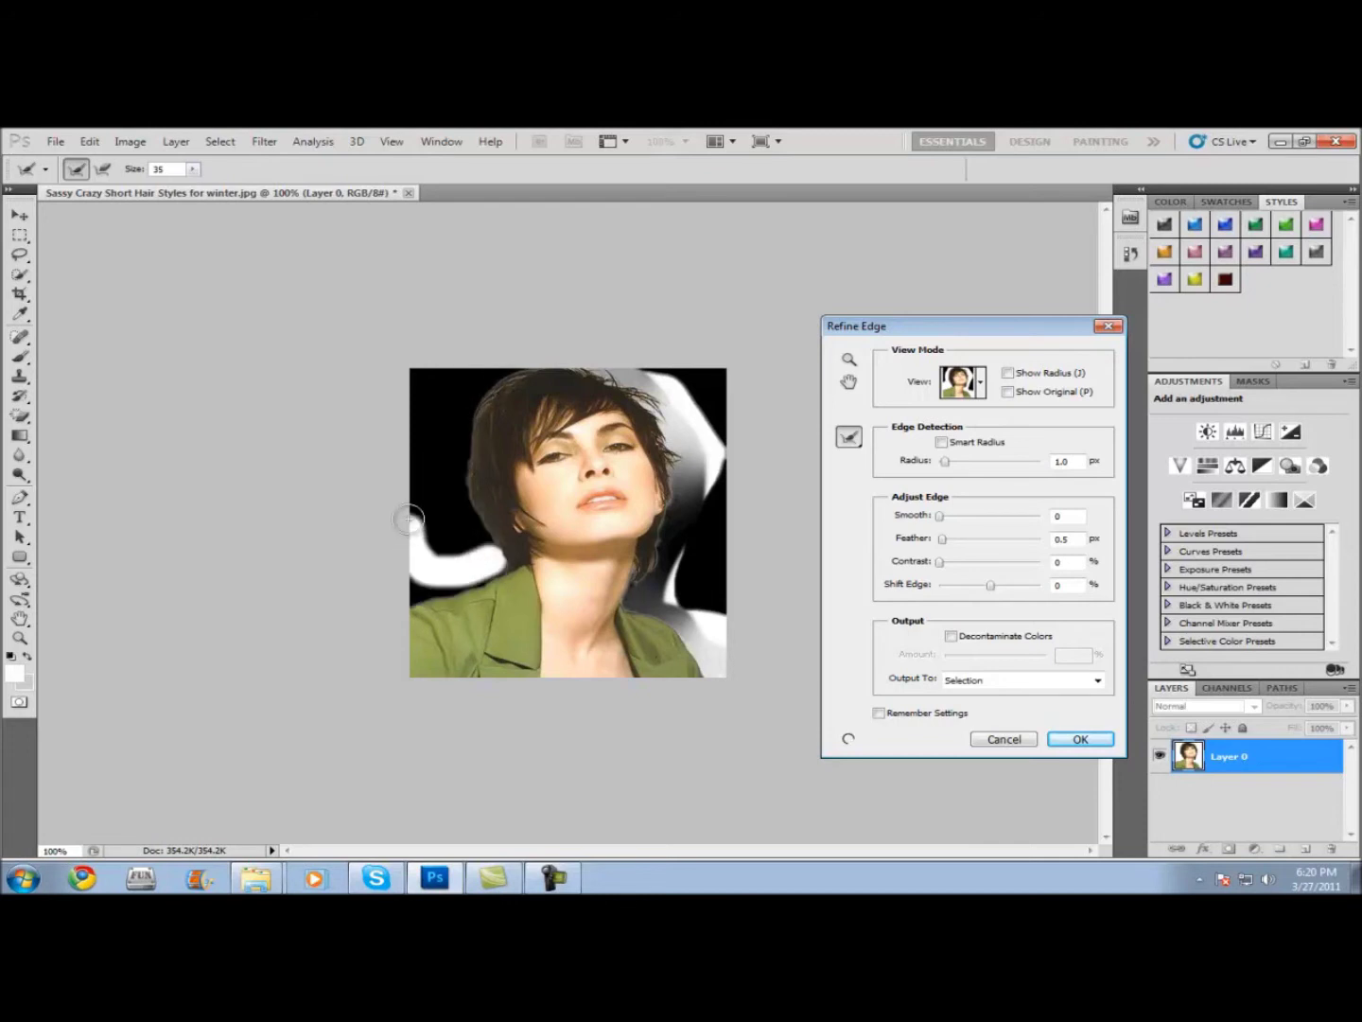
key(ctrl+z)
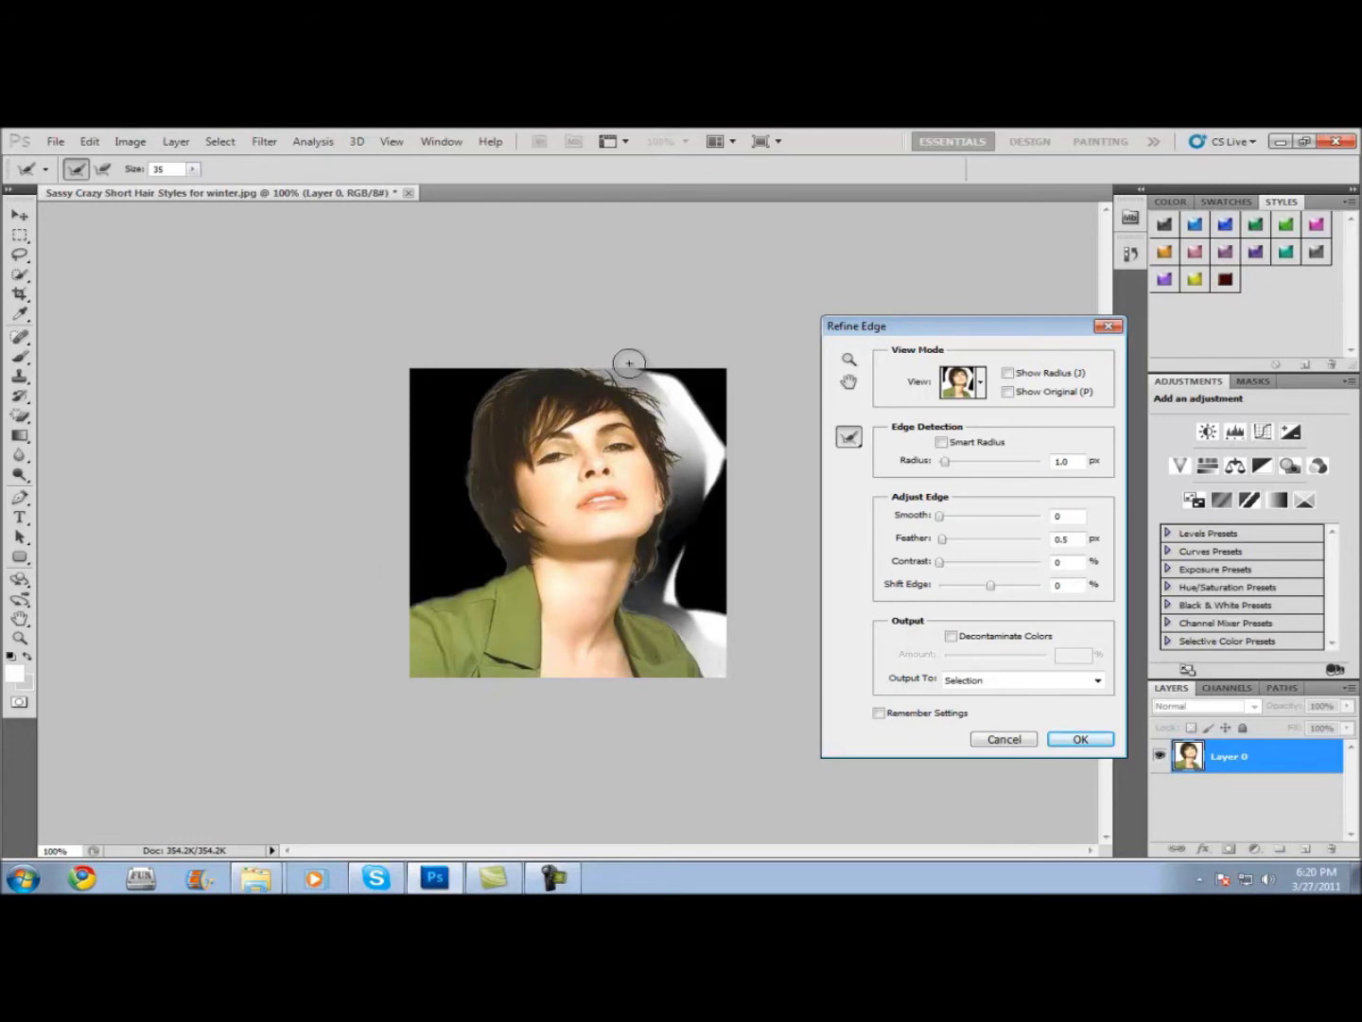
Refine the right-side hair edge and the area near the ear, then apply Refine Edge.
drag(599, 367, 661, 510)
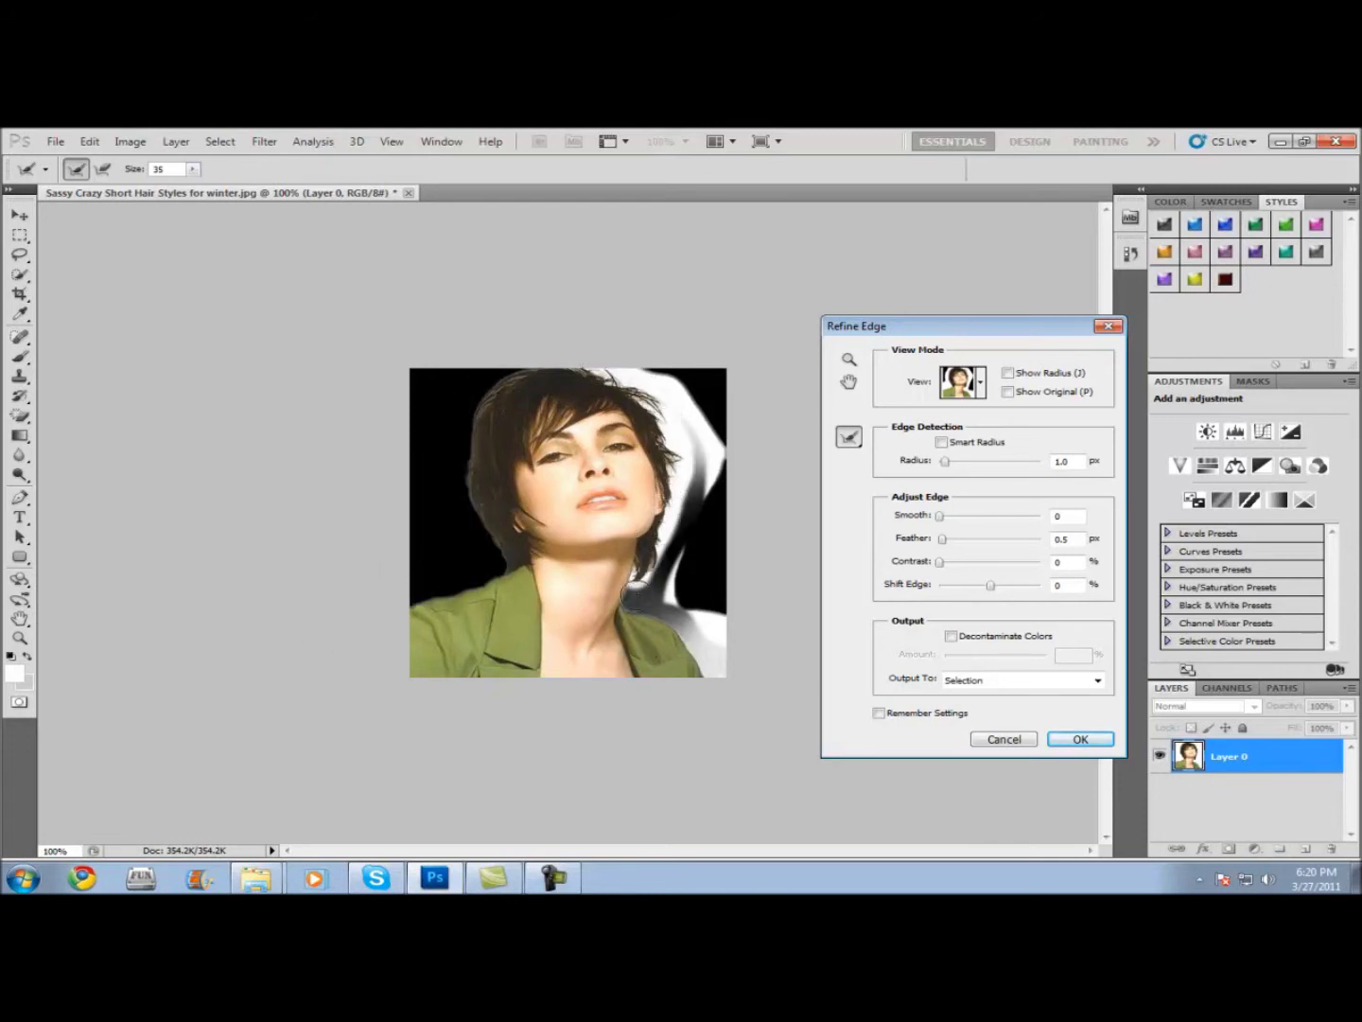
drag(637, 594, 713, 685)
mouse_move(635, 589)
mouse_down()
mouse_move(715, 684)
mouse_move(678, 554)
mouse_move(738, 670)
mouse_up()
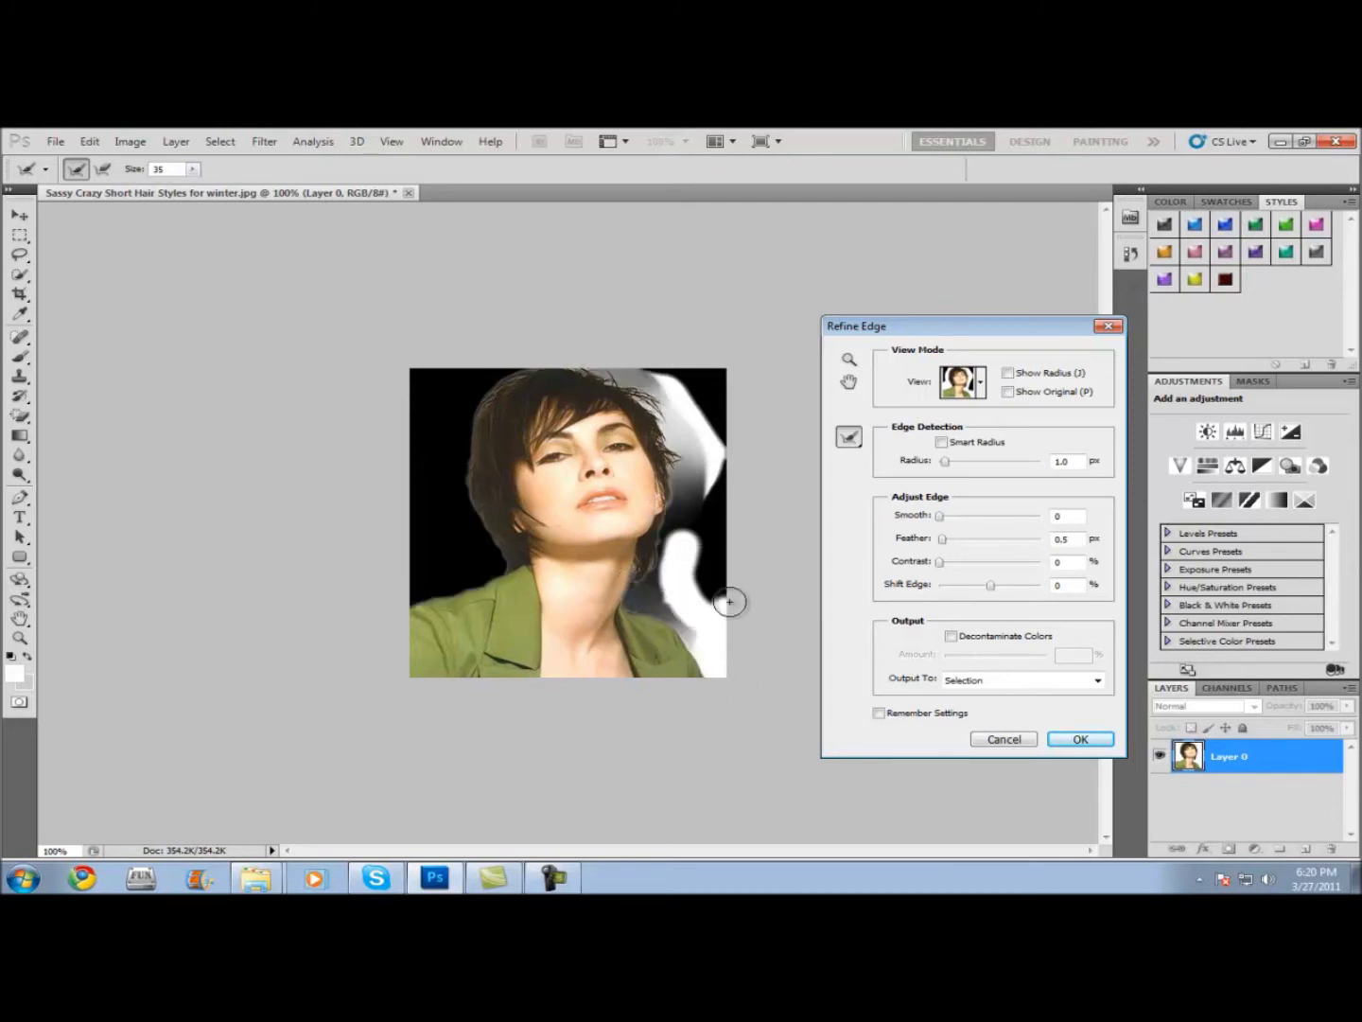
mouse_move(729, 601)
mouse_down()
mouse_move(677, 578)
mouse_move(681, 639)
mouse_move(666, 371)
mouse_up()
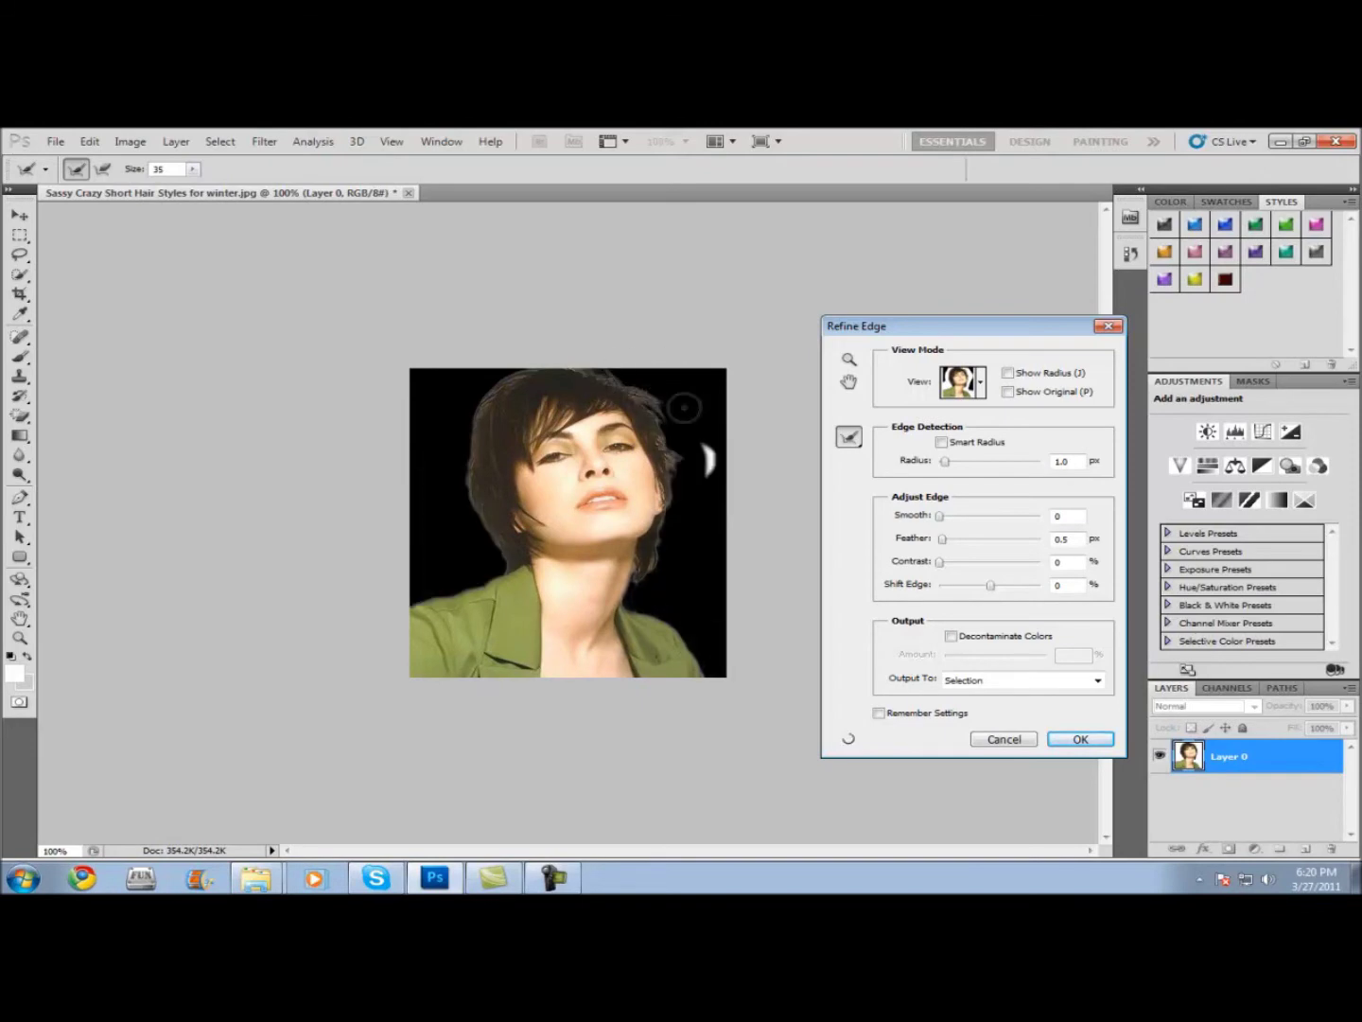
drag(697, 395, 715, 554)
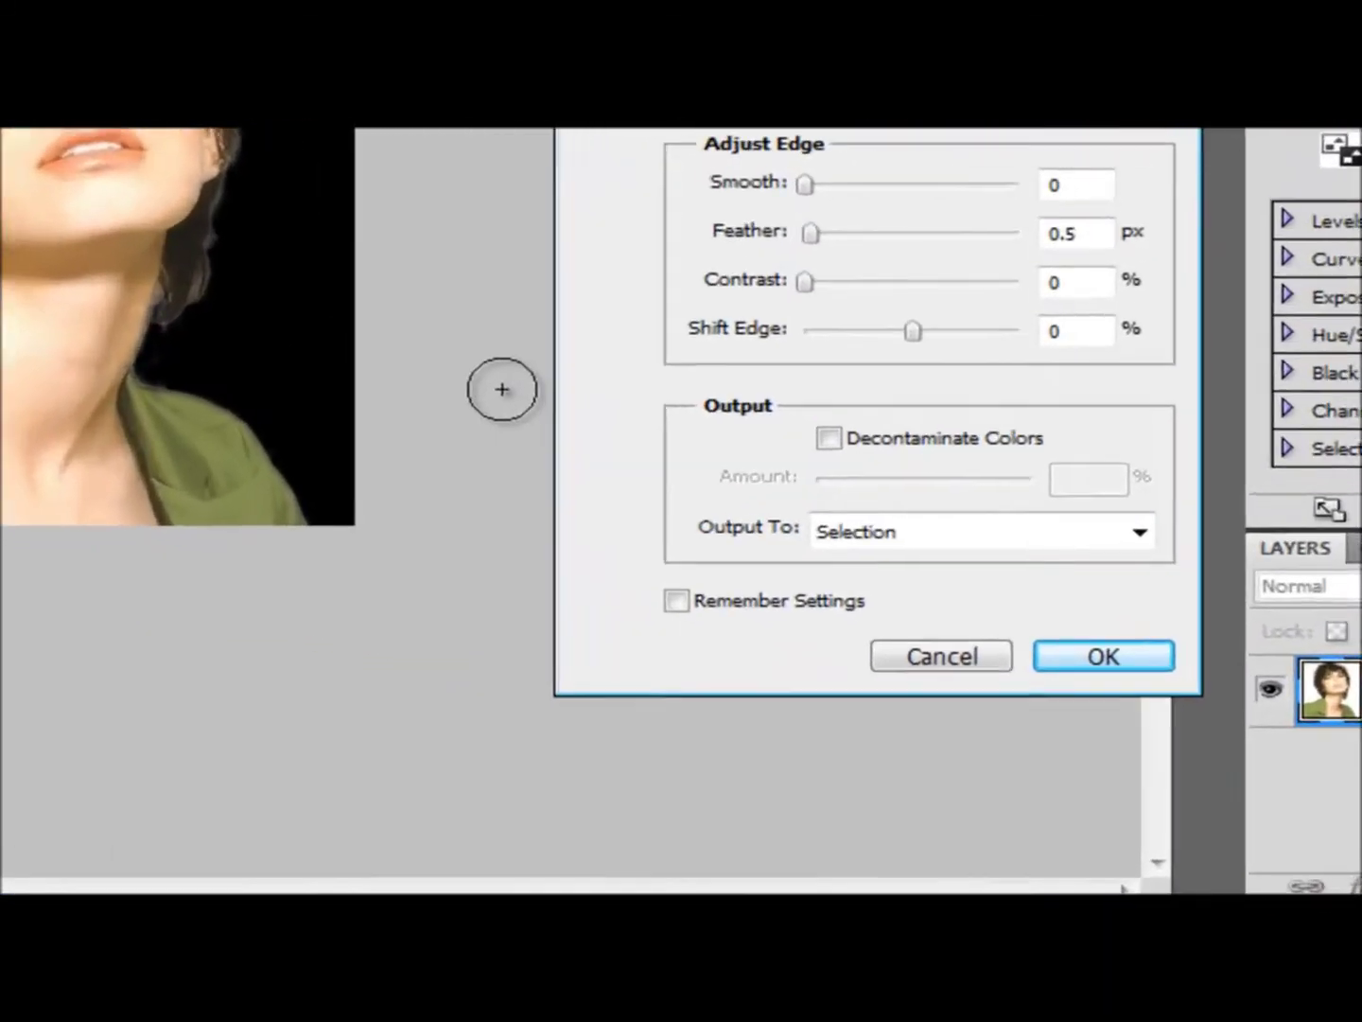
drag(146, 244, 160, 256)
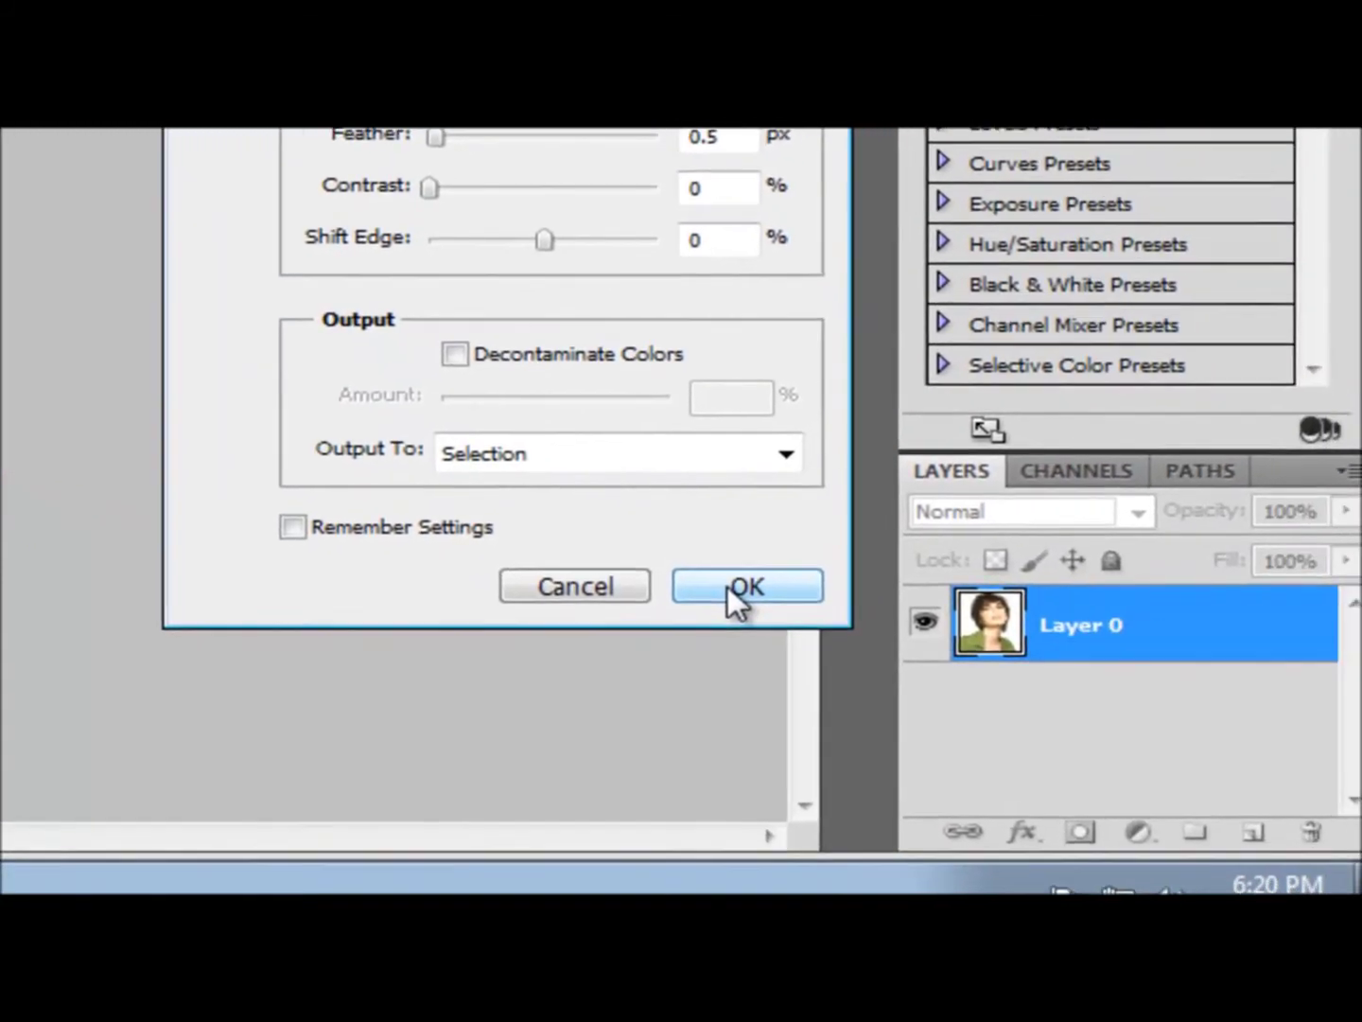
click(728, 585)
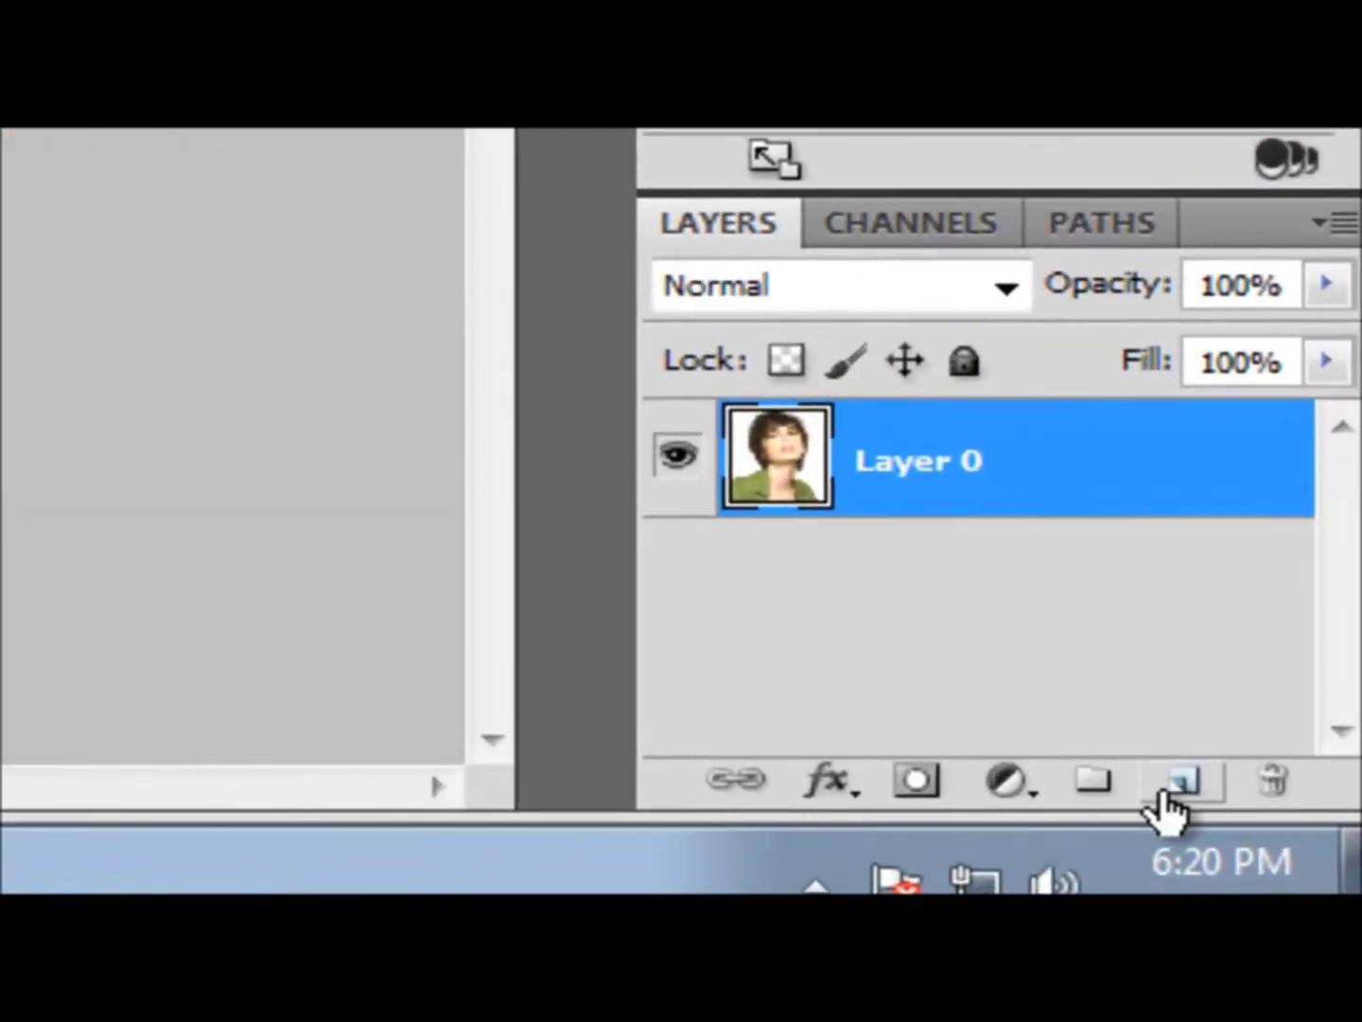
Add an empty layer below Layer 0 and invert the selection onto the background.
click(1182, 782)
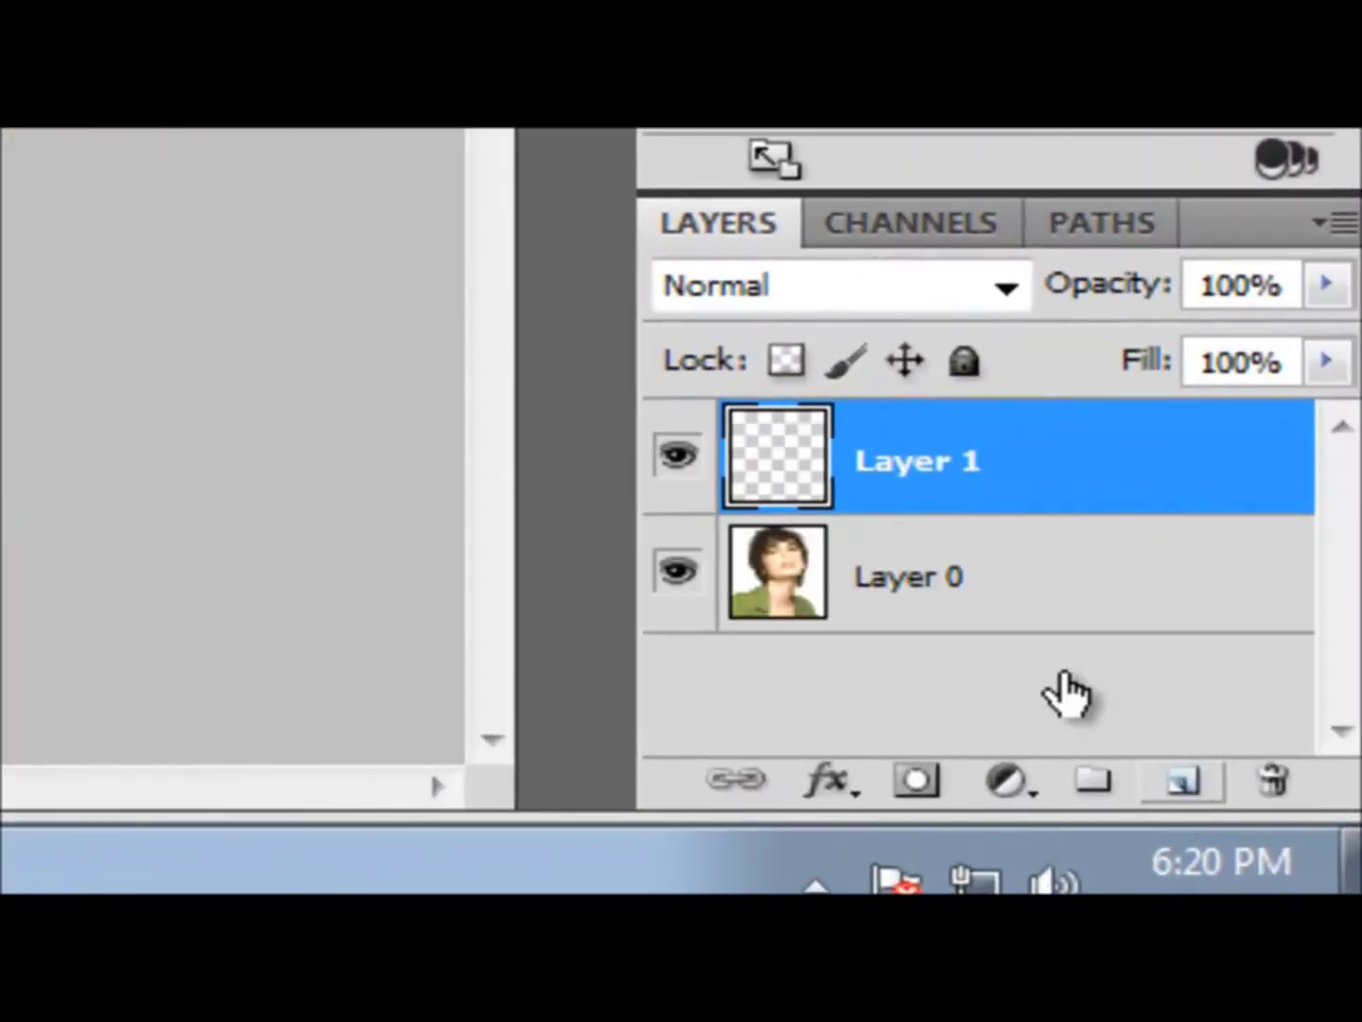
drag(926, 456, 957, 564)
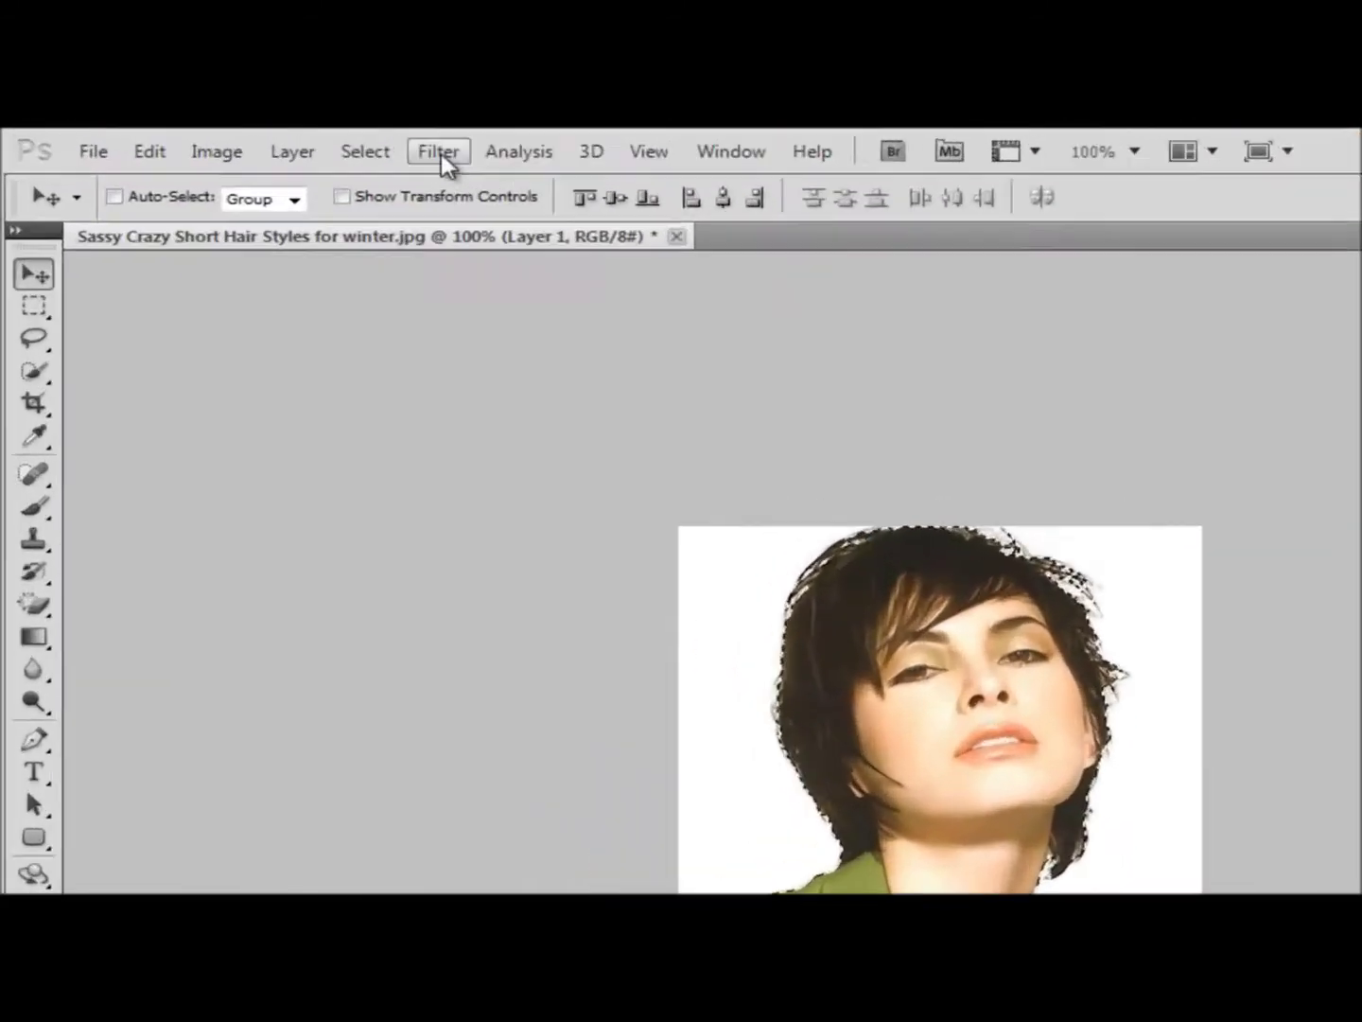
click(501, 162)
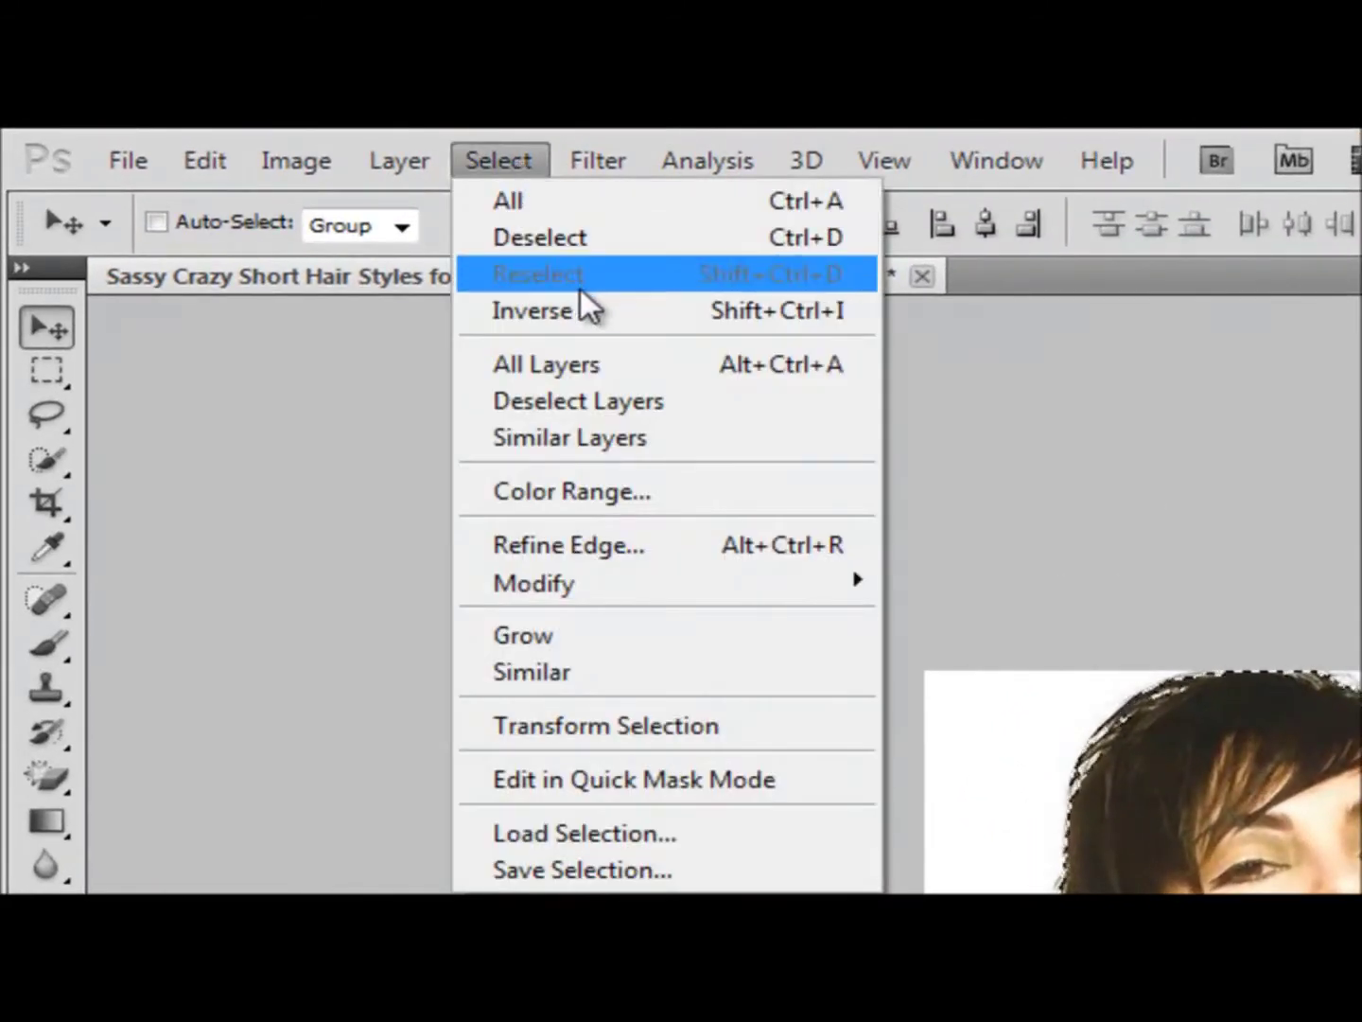
click(601, 310)
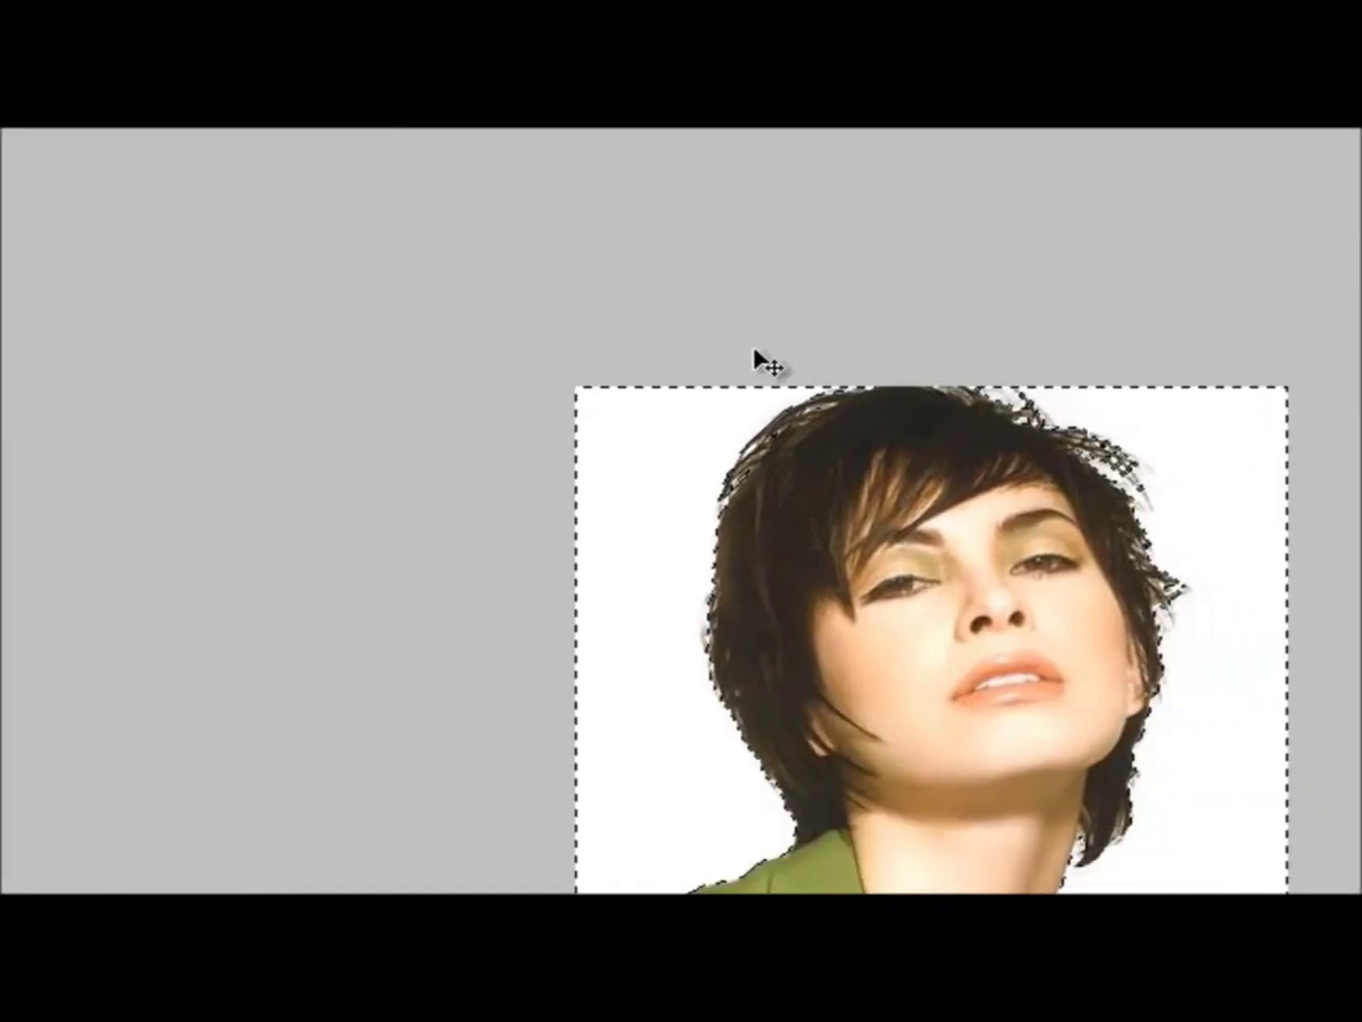
click(395, 213)
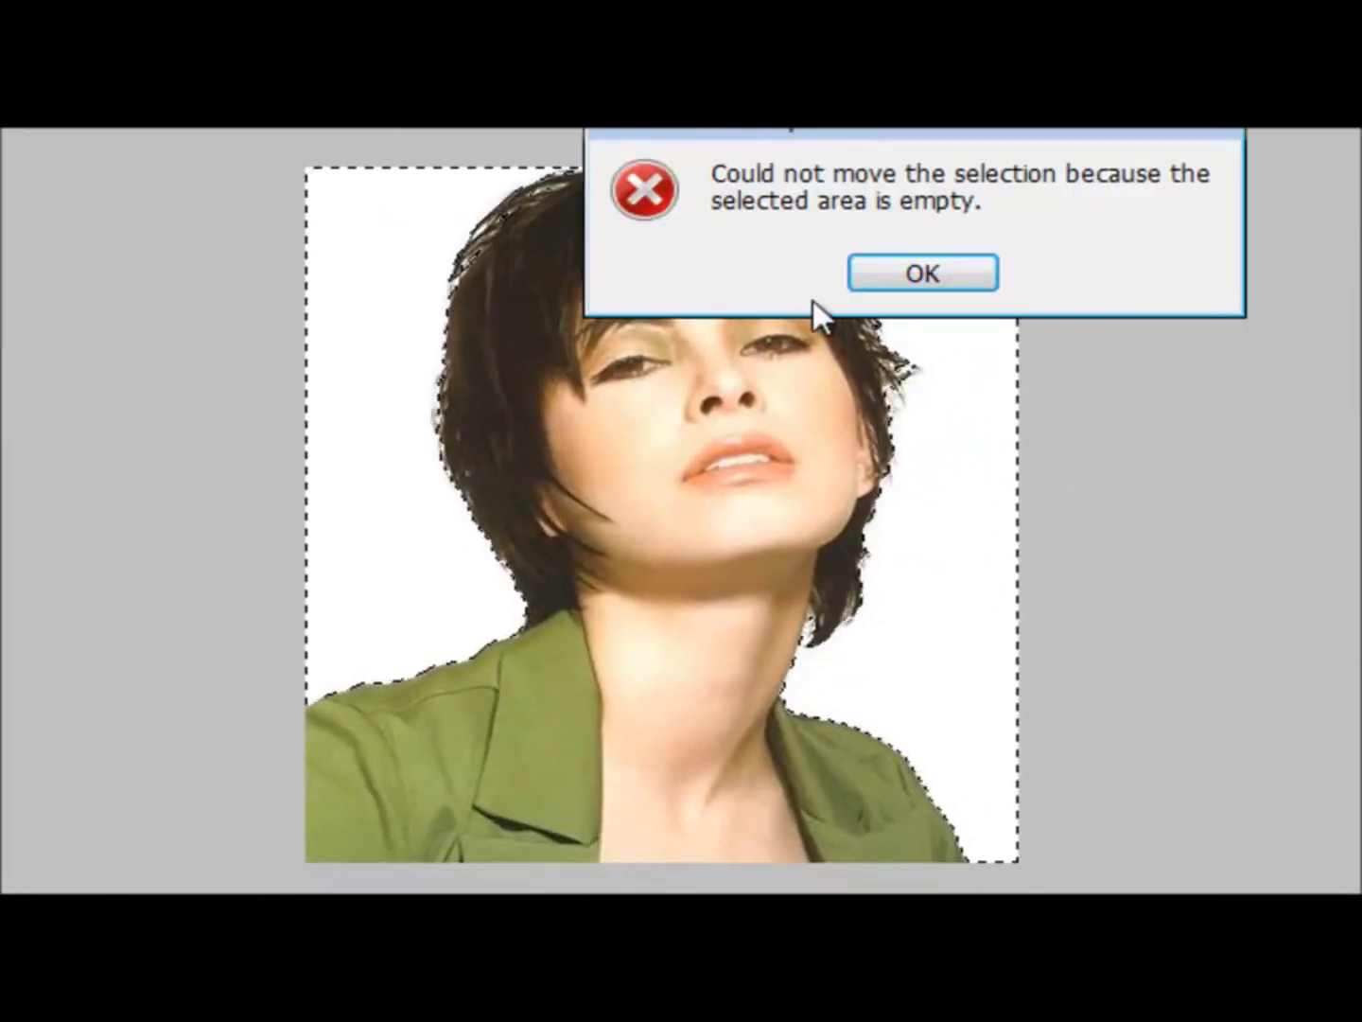
click(924, 274)
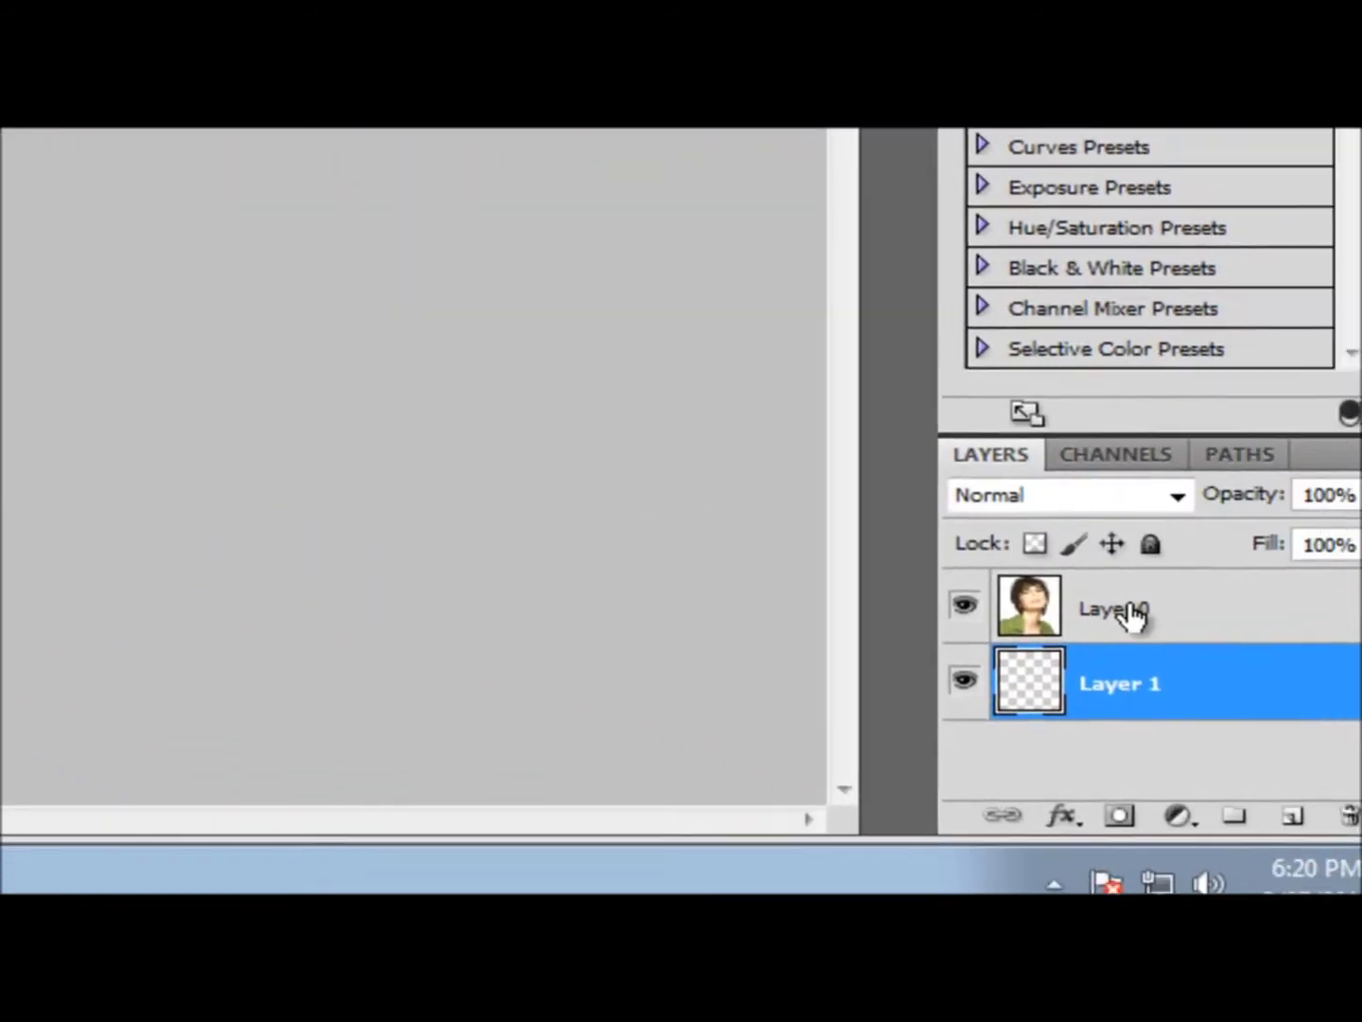
Delete the white background from Layer 0 and deselect.
click(1136, 608)
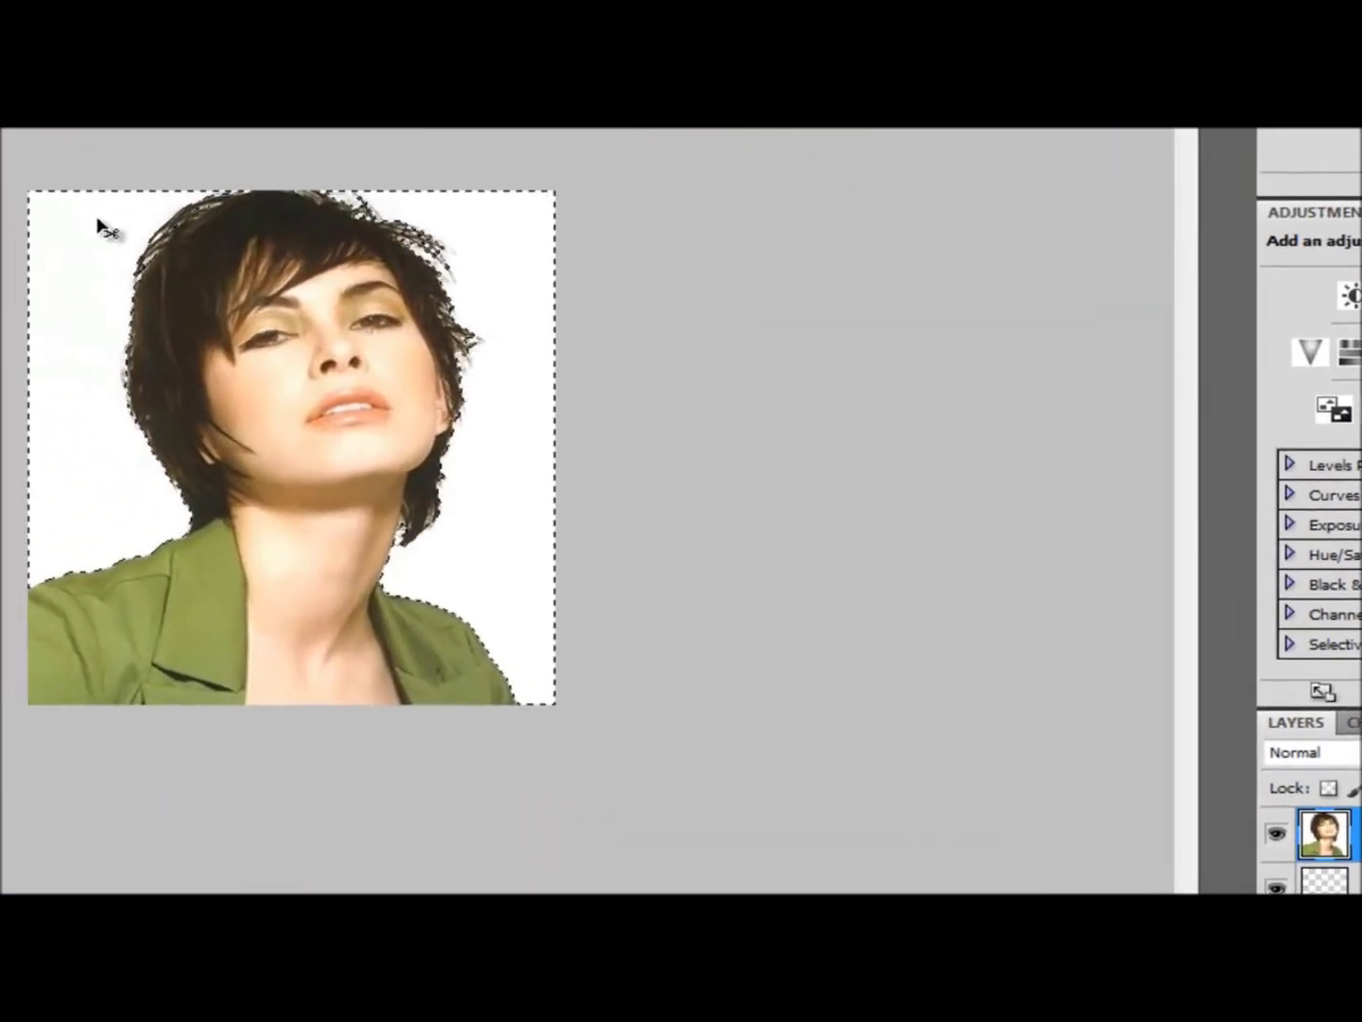
key(Delete)
key(ctrl+d)
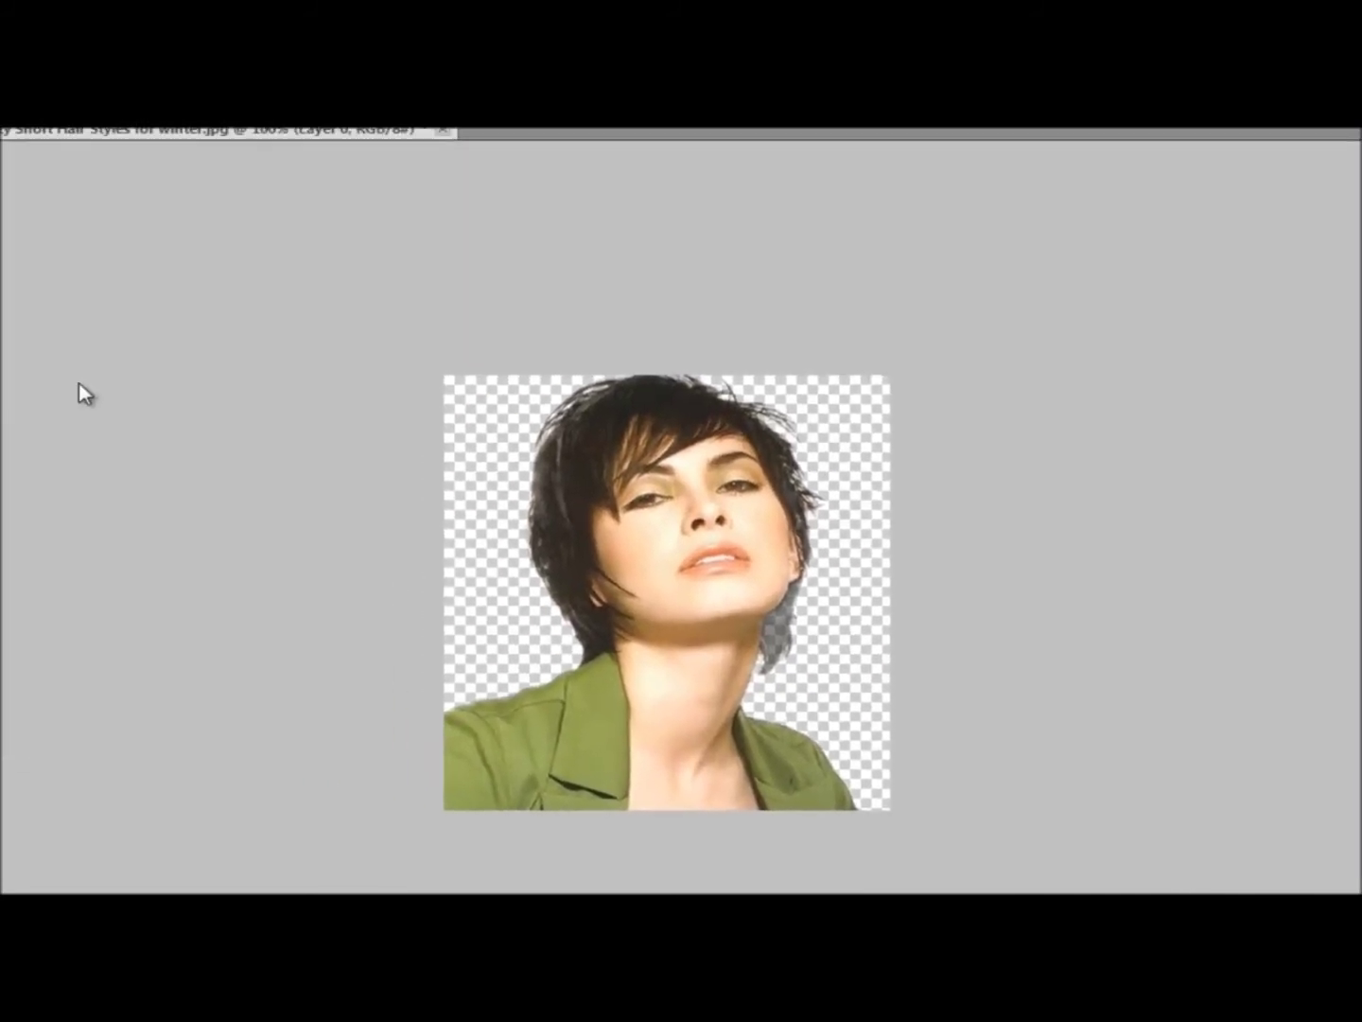
key(ctrl+shift+s)
Save the cut-out to the Desktop as bung.png with default PNG options, then close it.
click(931, 602)
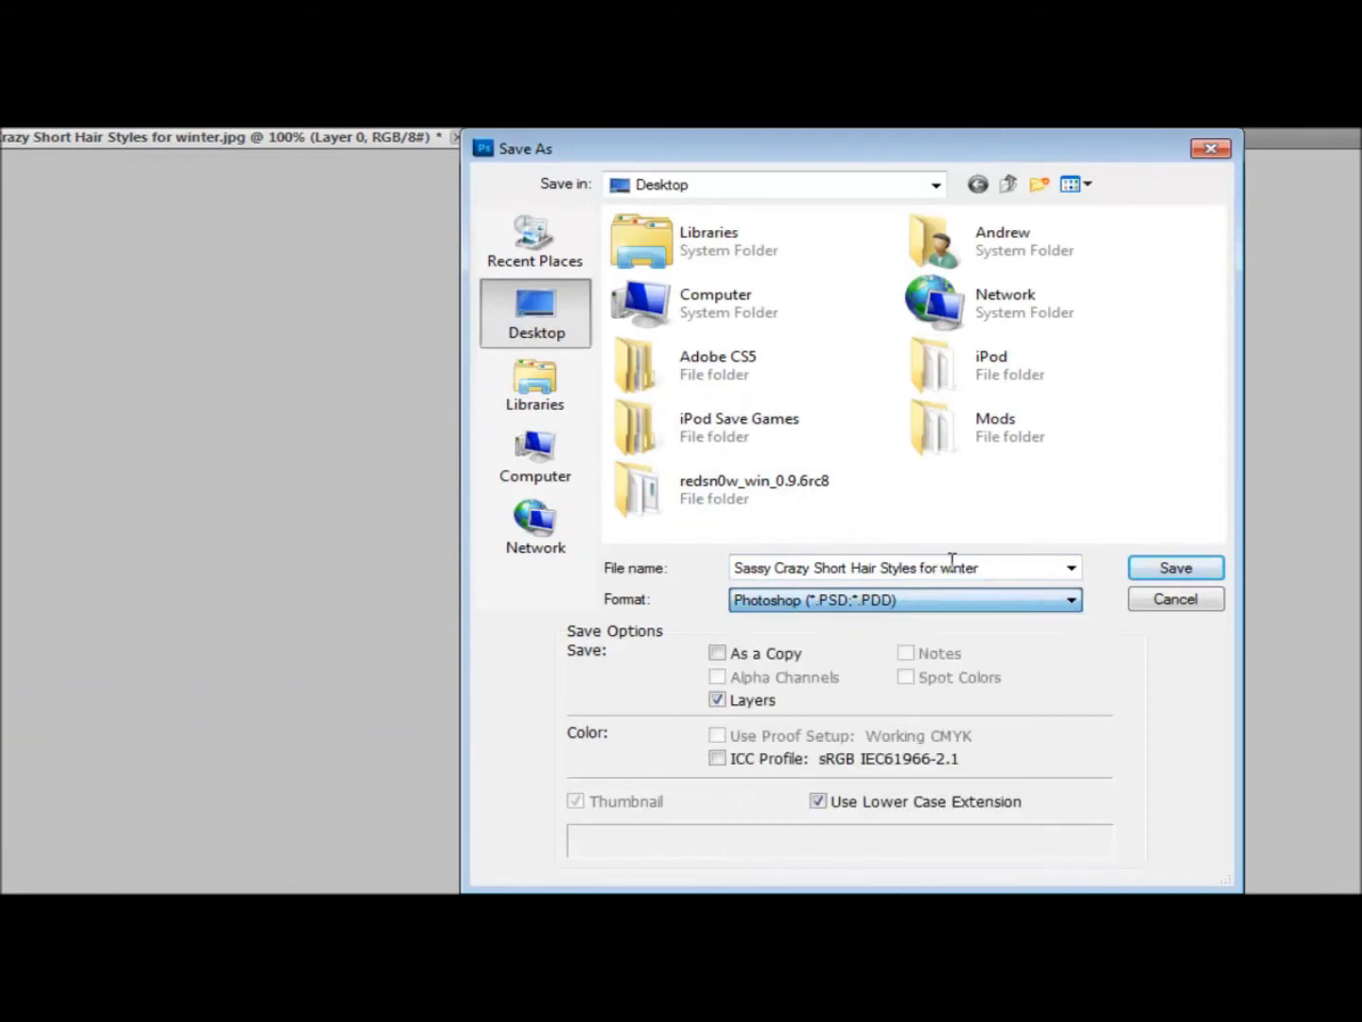
key(BackSpace)
click(993, 566)
text(bung)
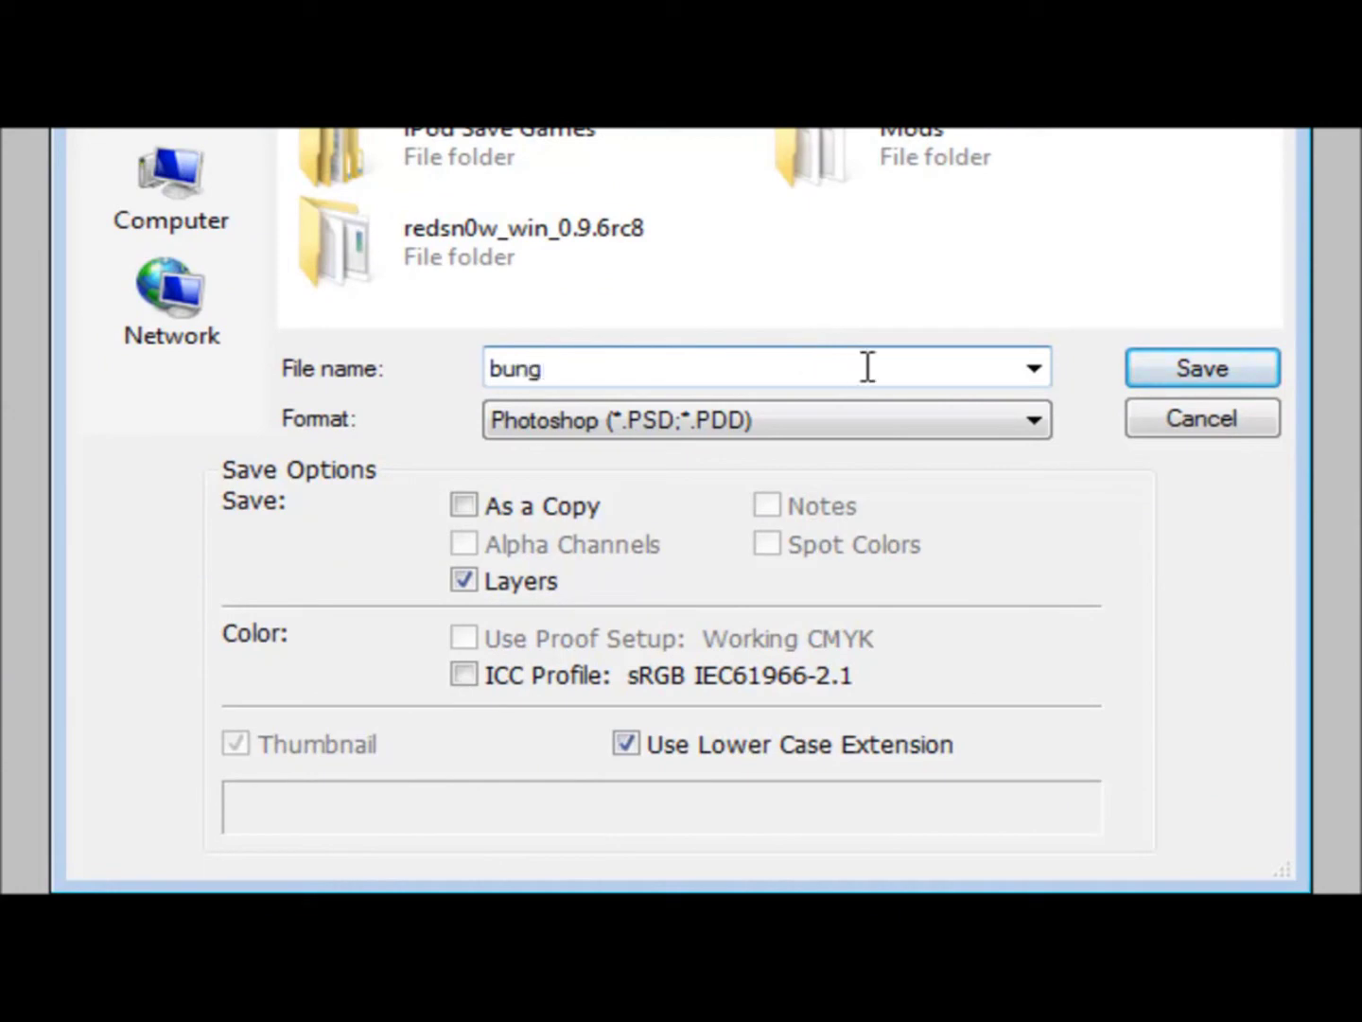
click(841, 416)
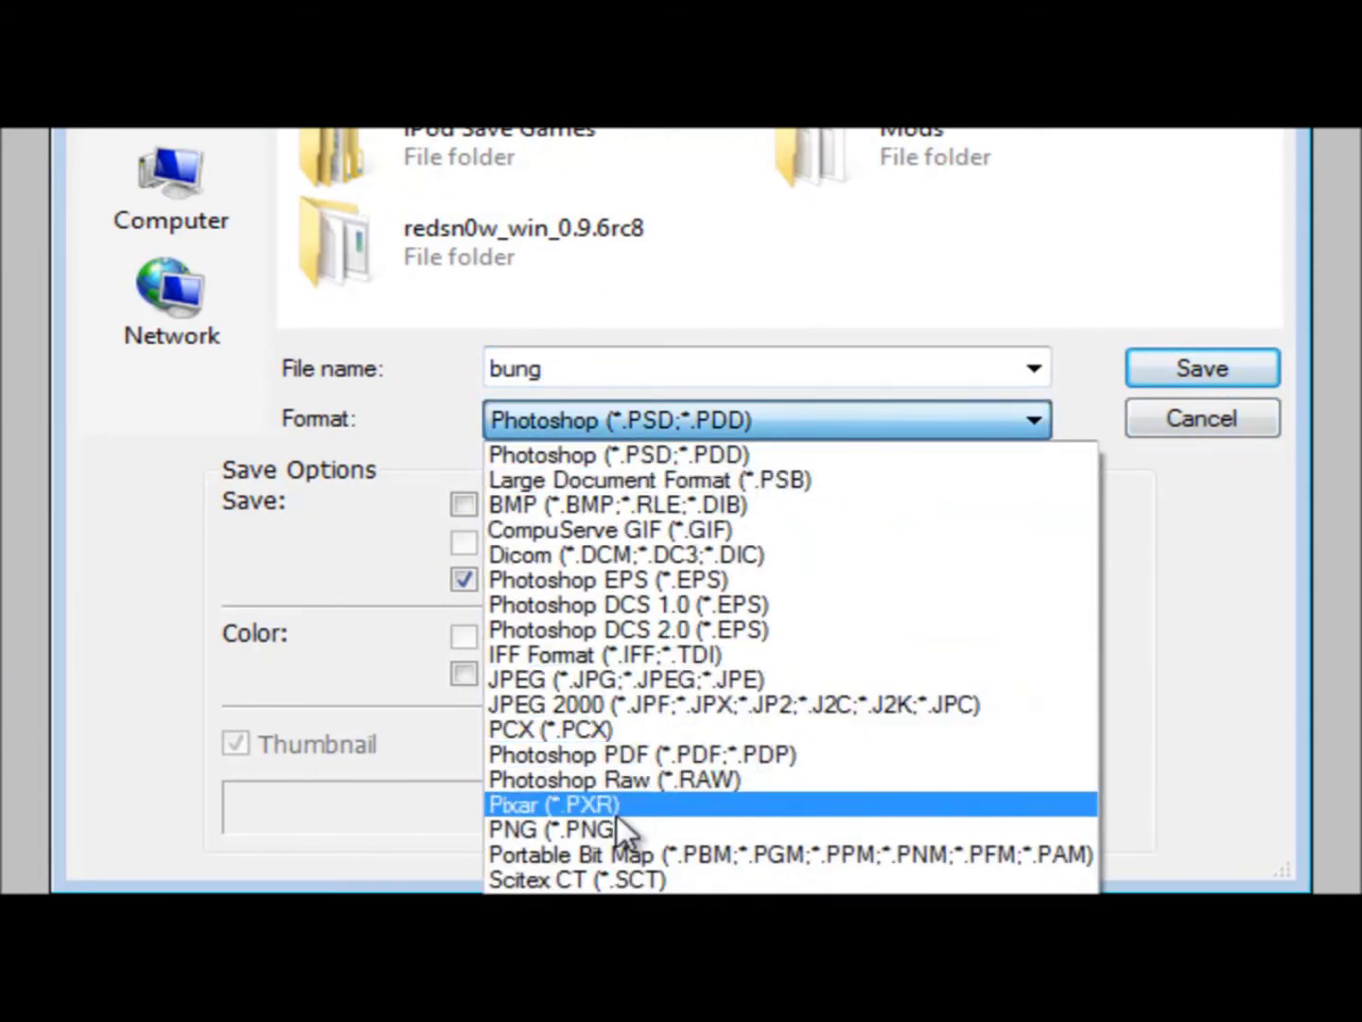
click(616, 817)
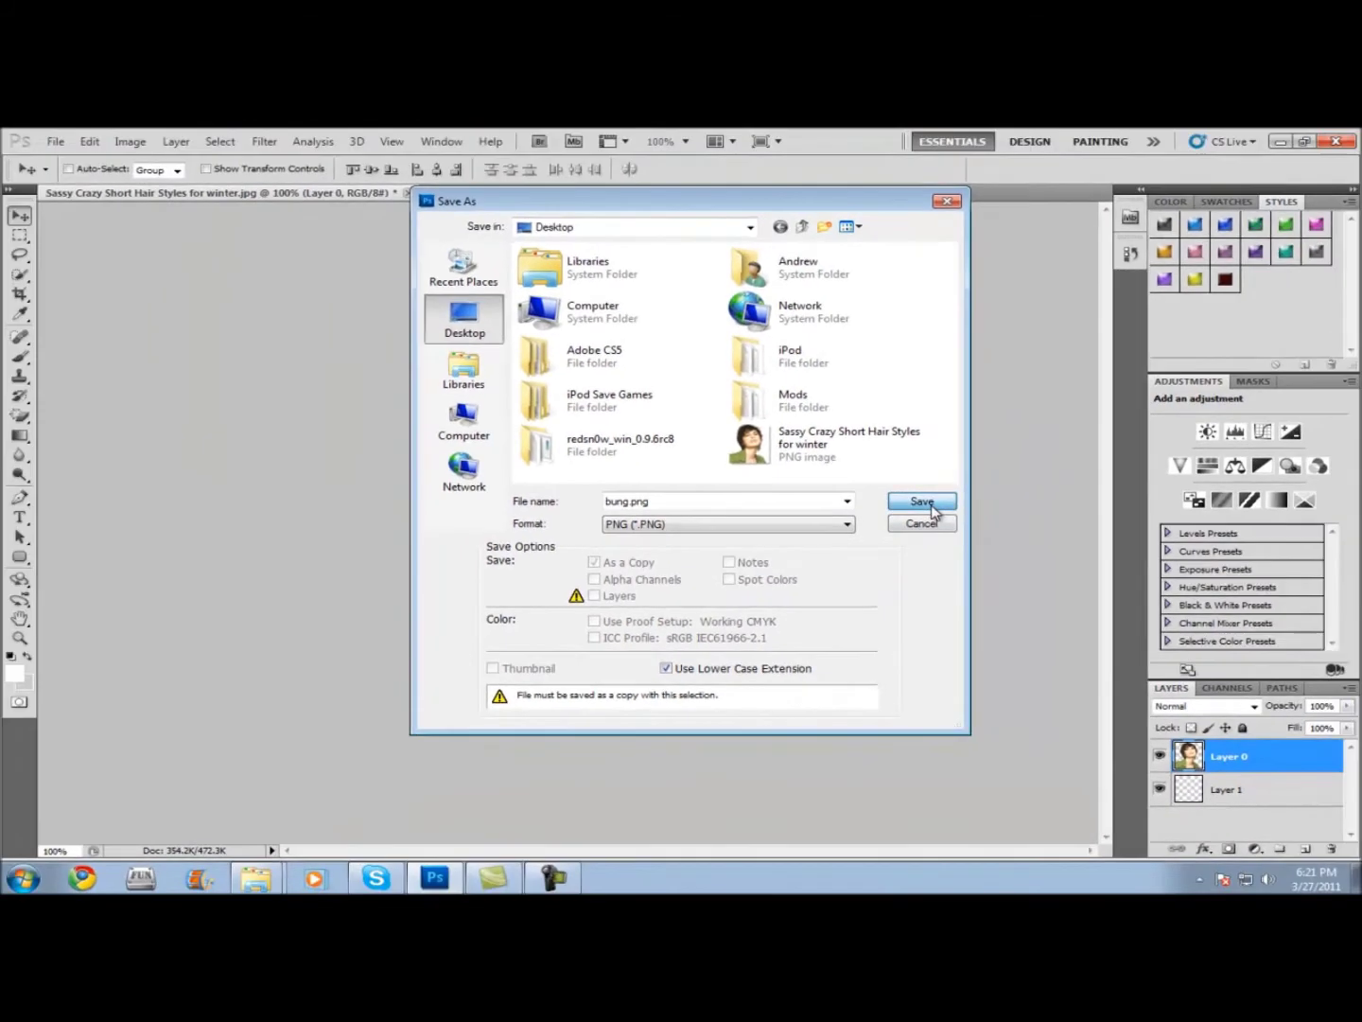
click(921, 501)
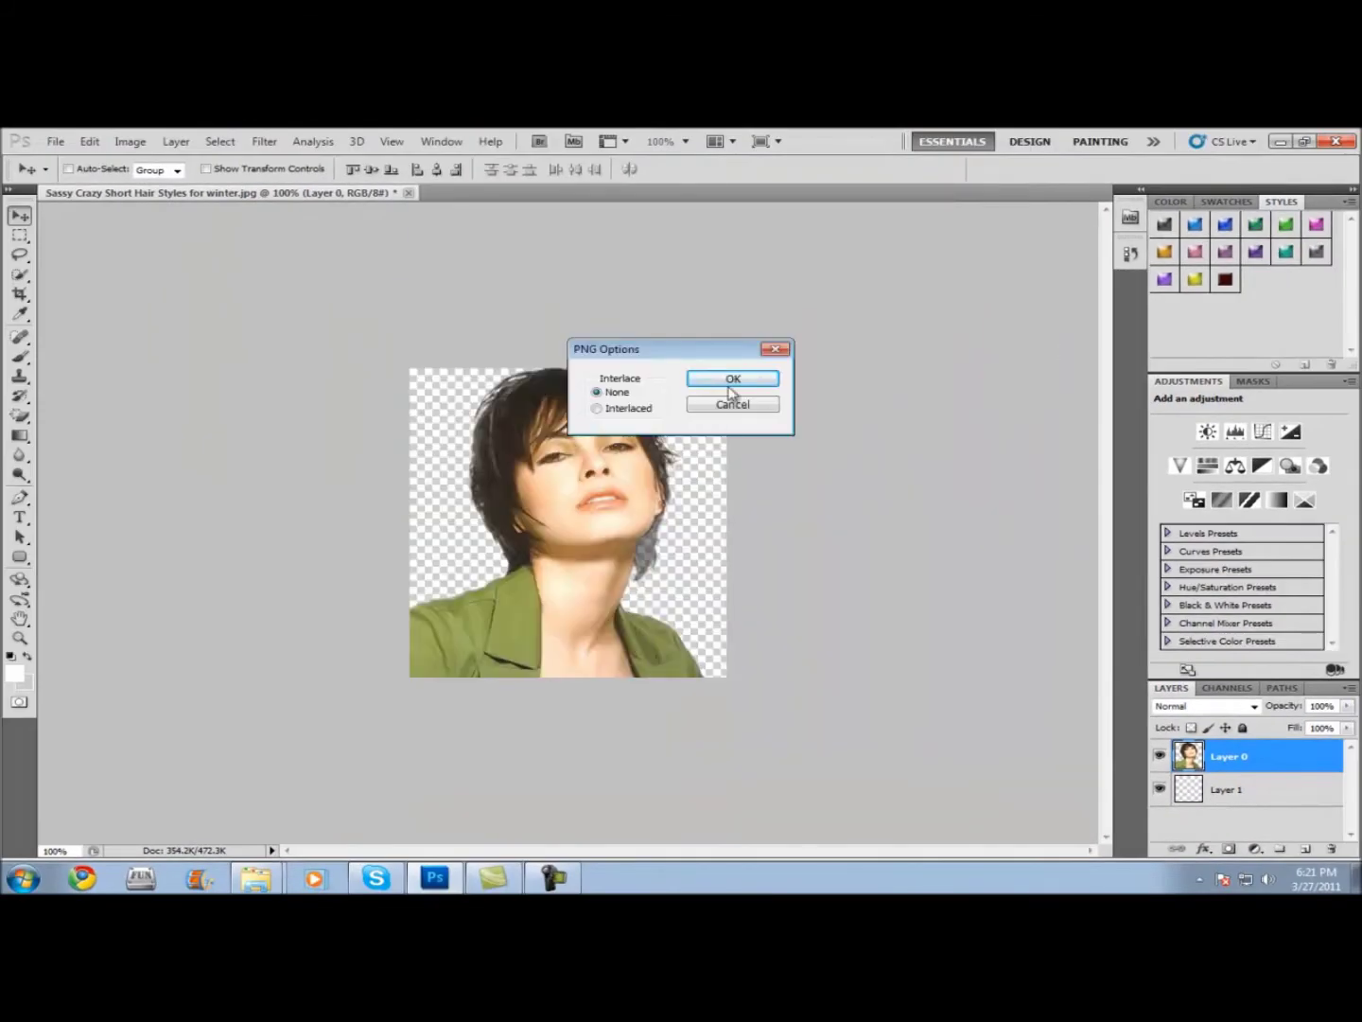
click(731, 378)
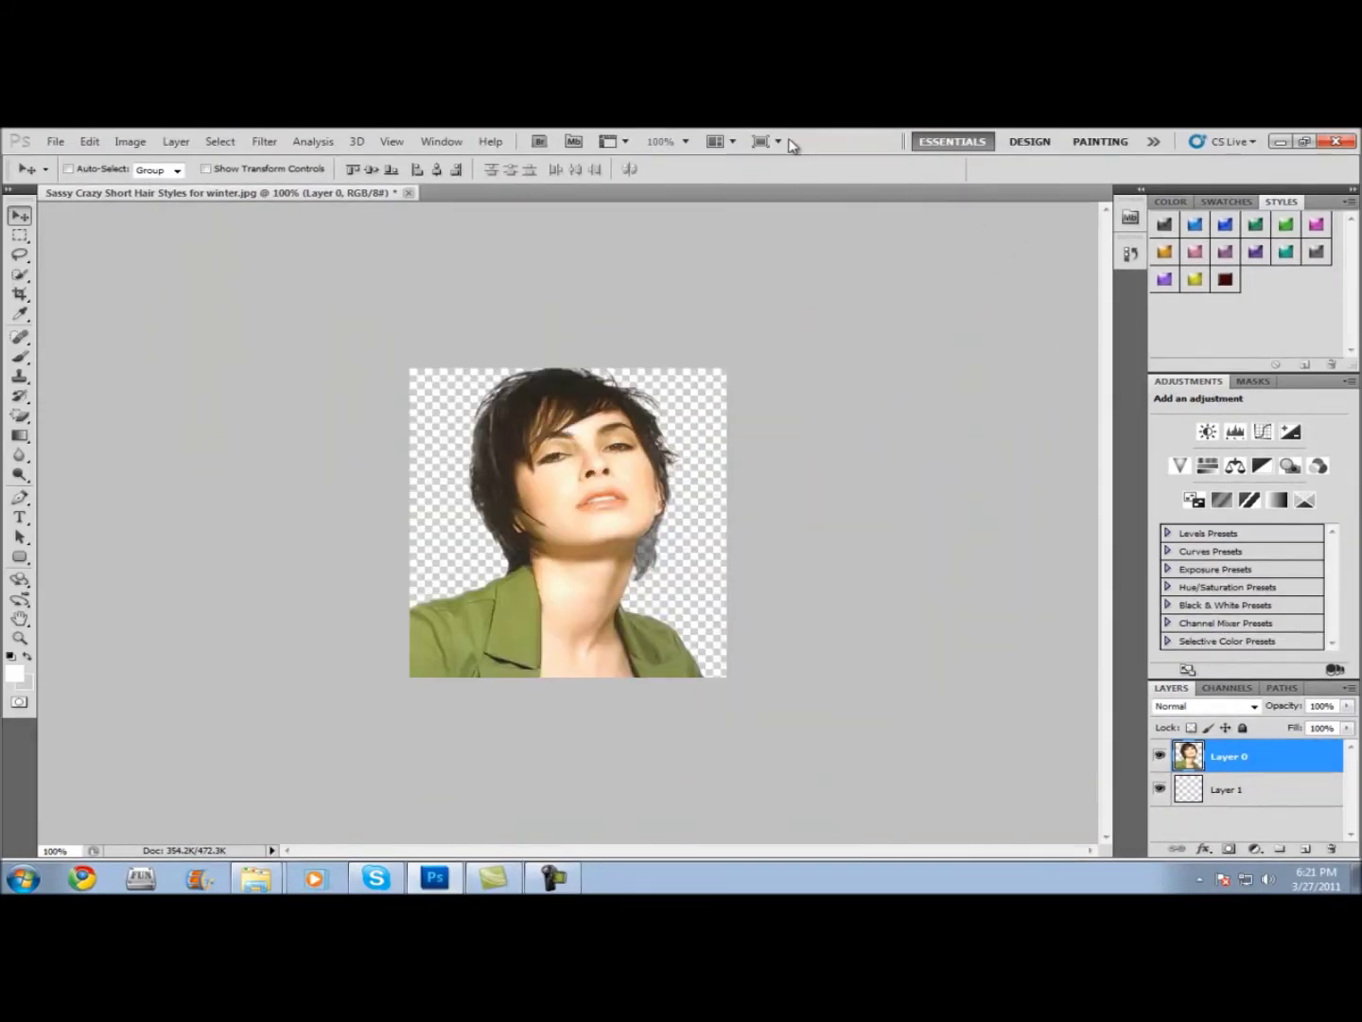
click(410, 193)
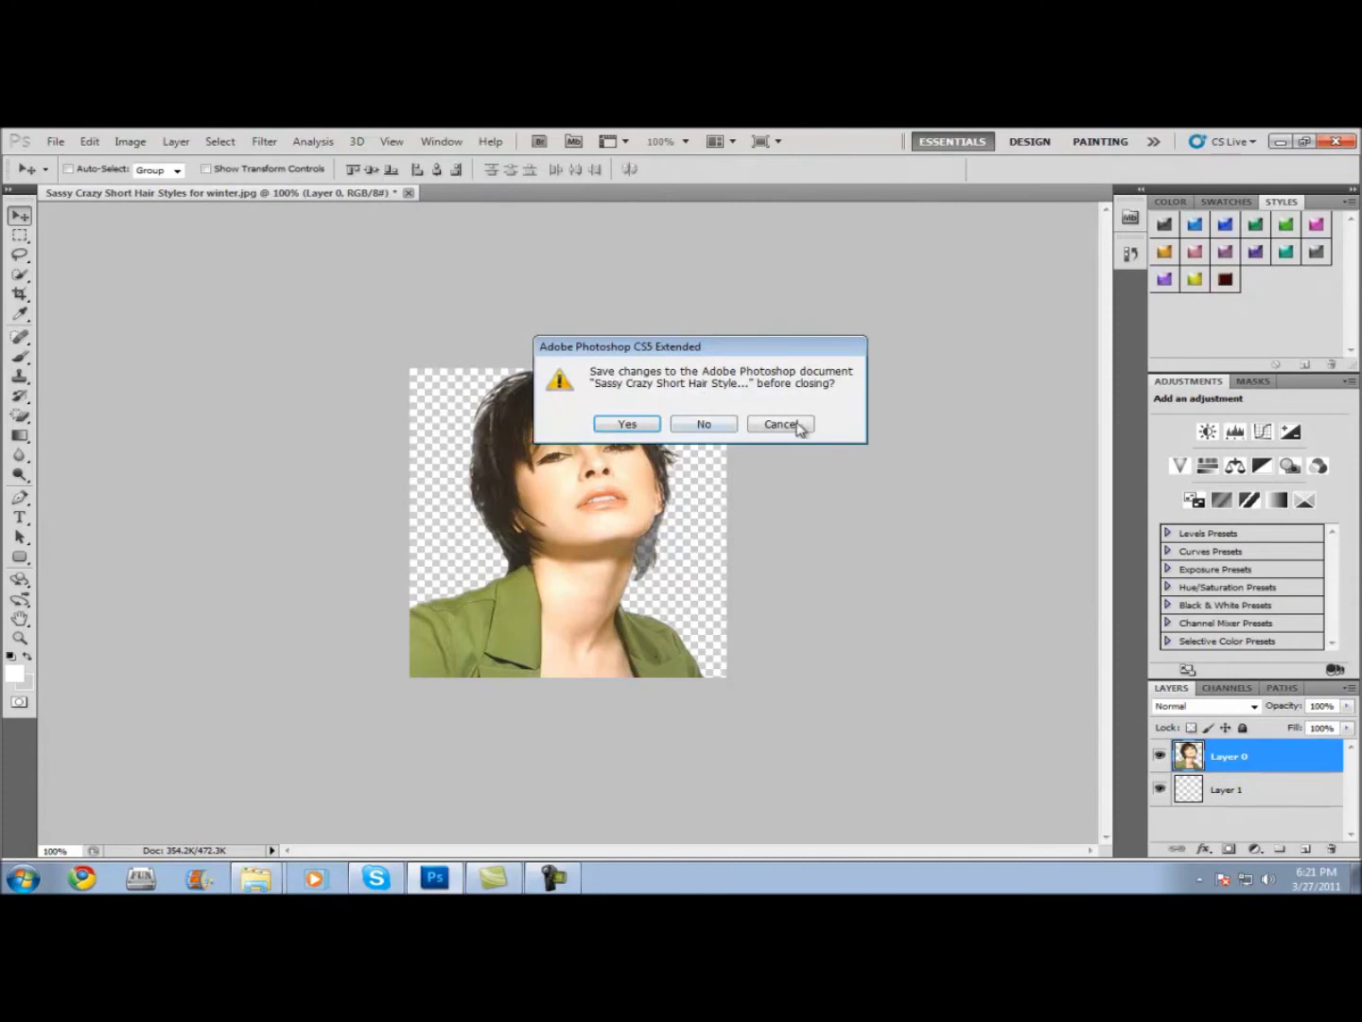
Cancel closing, drag bung.png onto the canvas and scale it to about 63%.
click(782, 424)
drag(796, 143, 1204, 187)
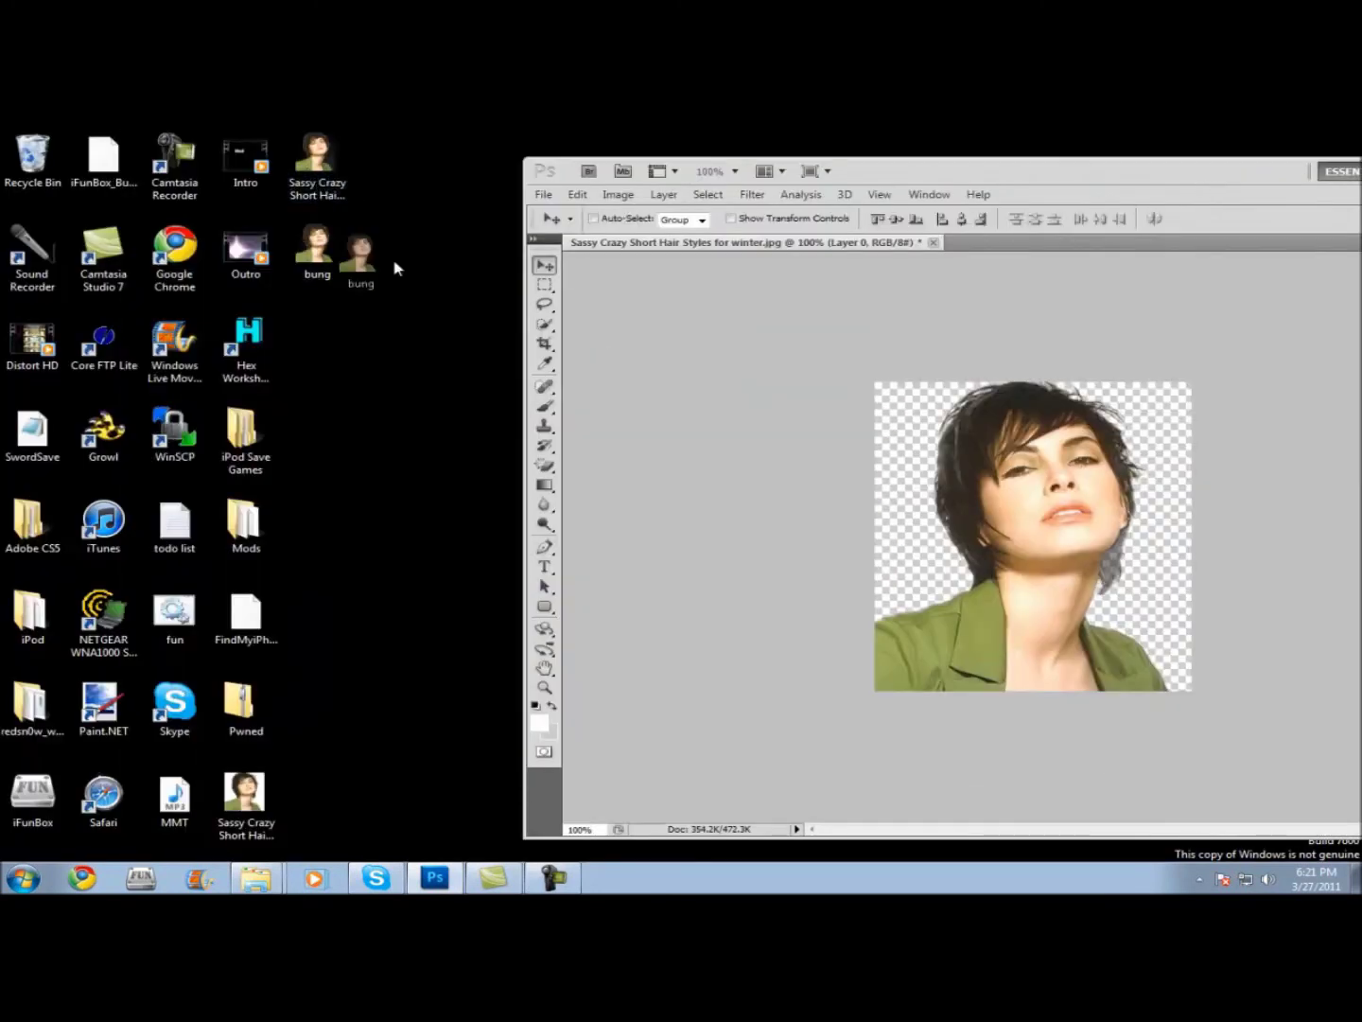
drag(301, 154, 925, 426)
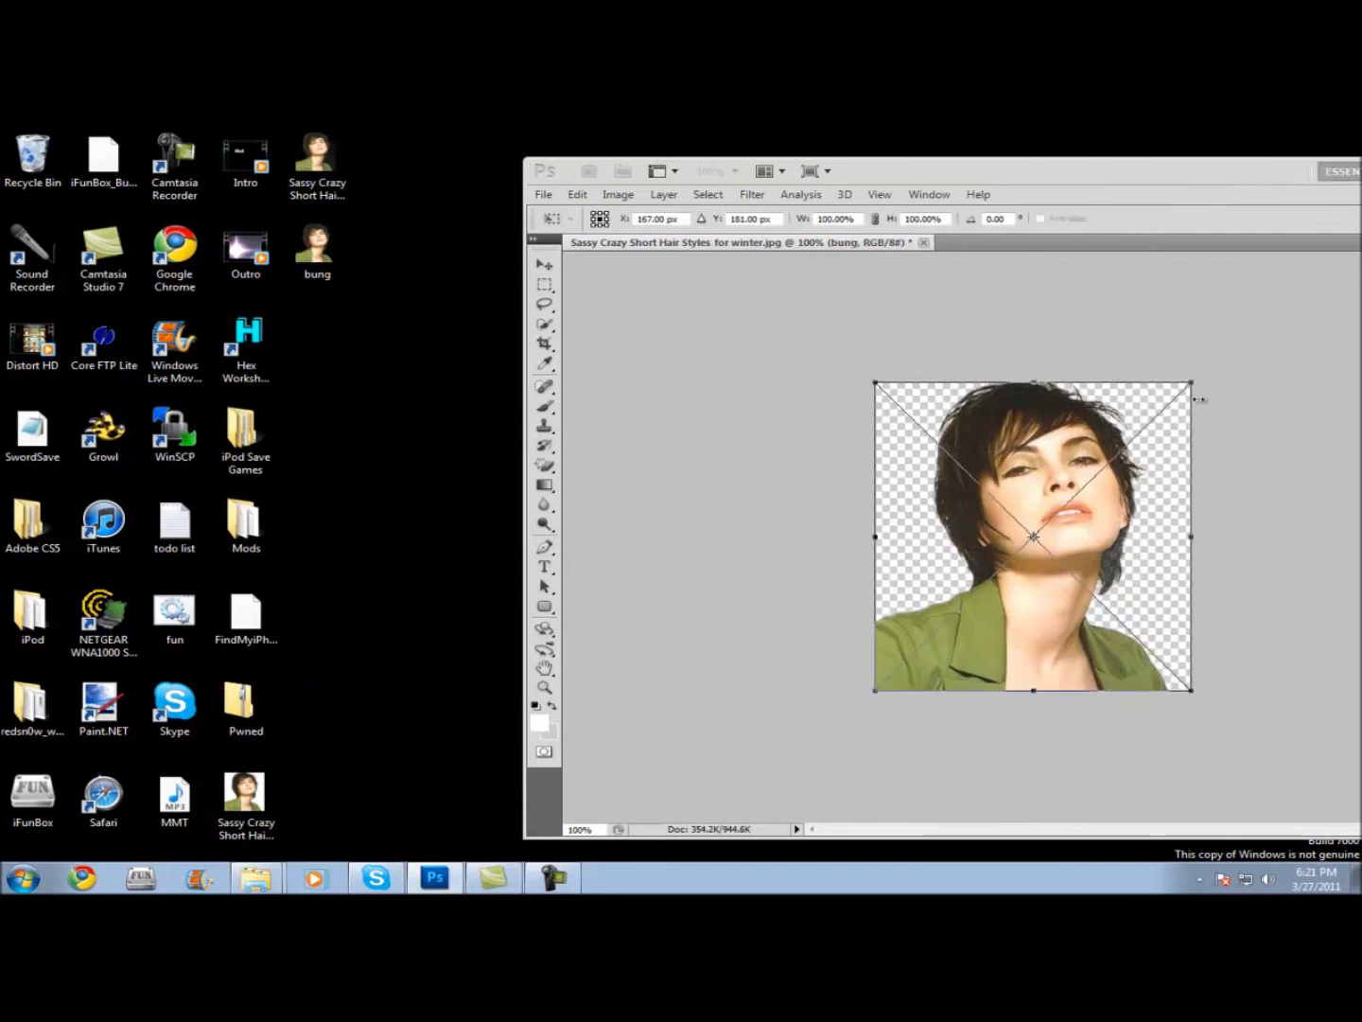
mouse_move(1192, 383)
mouse_down()
mouse_move(1064, 553)
mouse_move(1019, 516)
mouse_move(1067, 480)
mouse_move(1019, 492)
mouse_up()
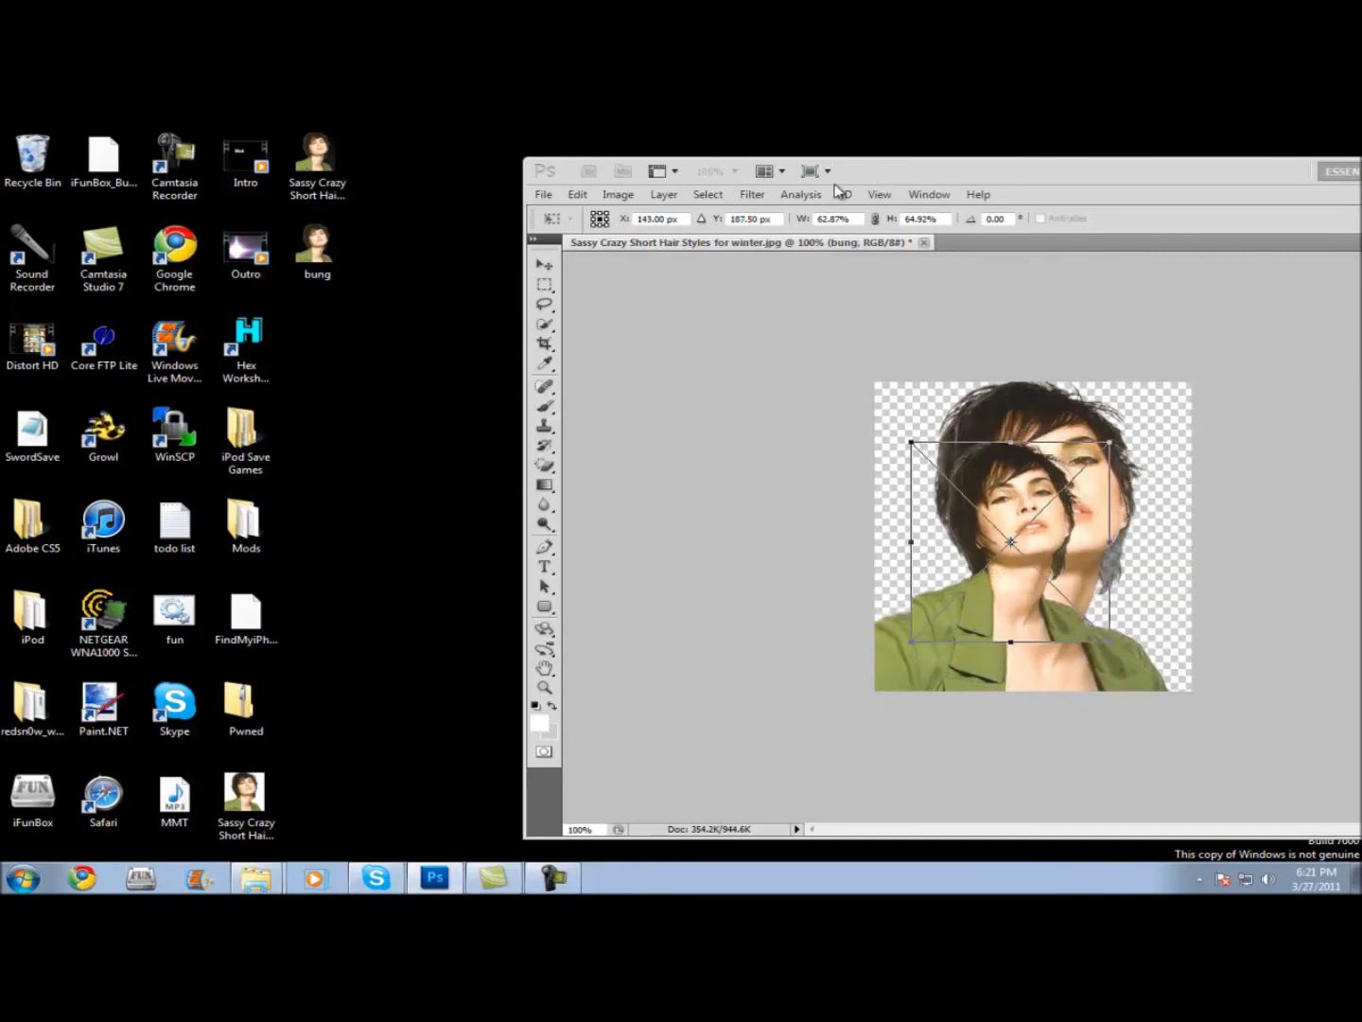
drag(840, 175, 998, 183)
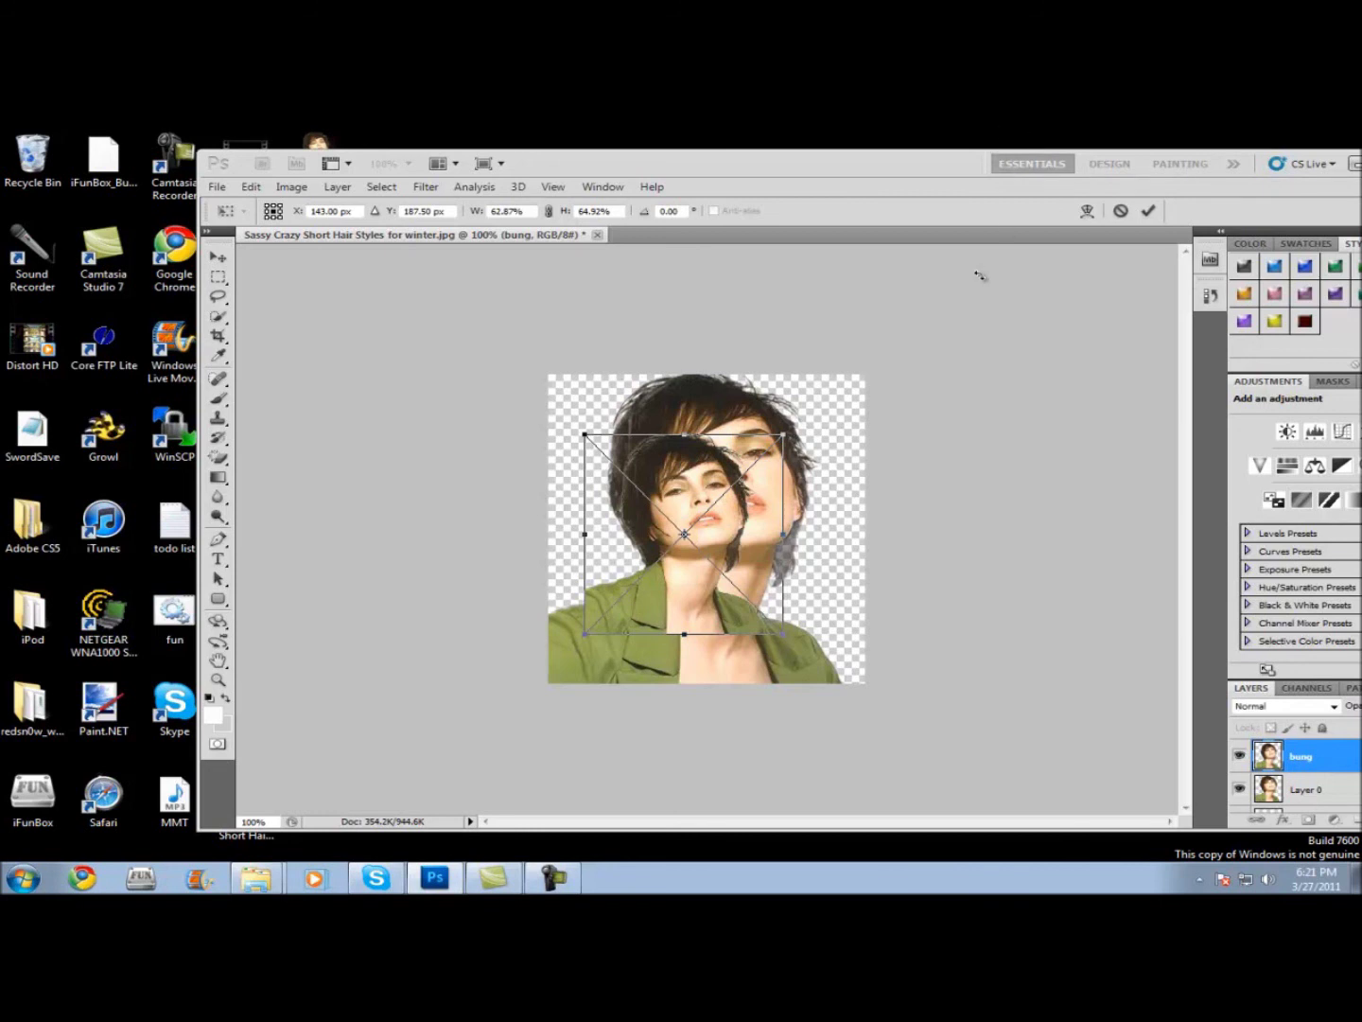
drag(809, 175, 703, 151)
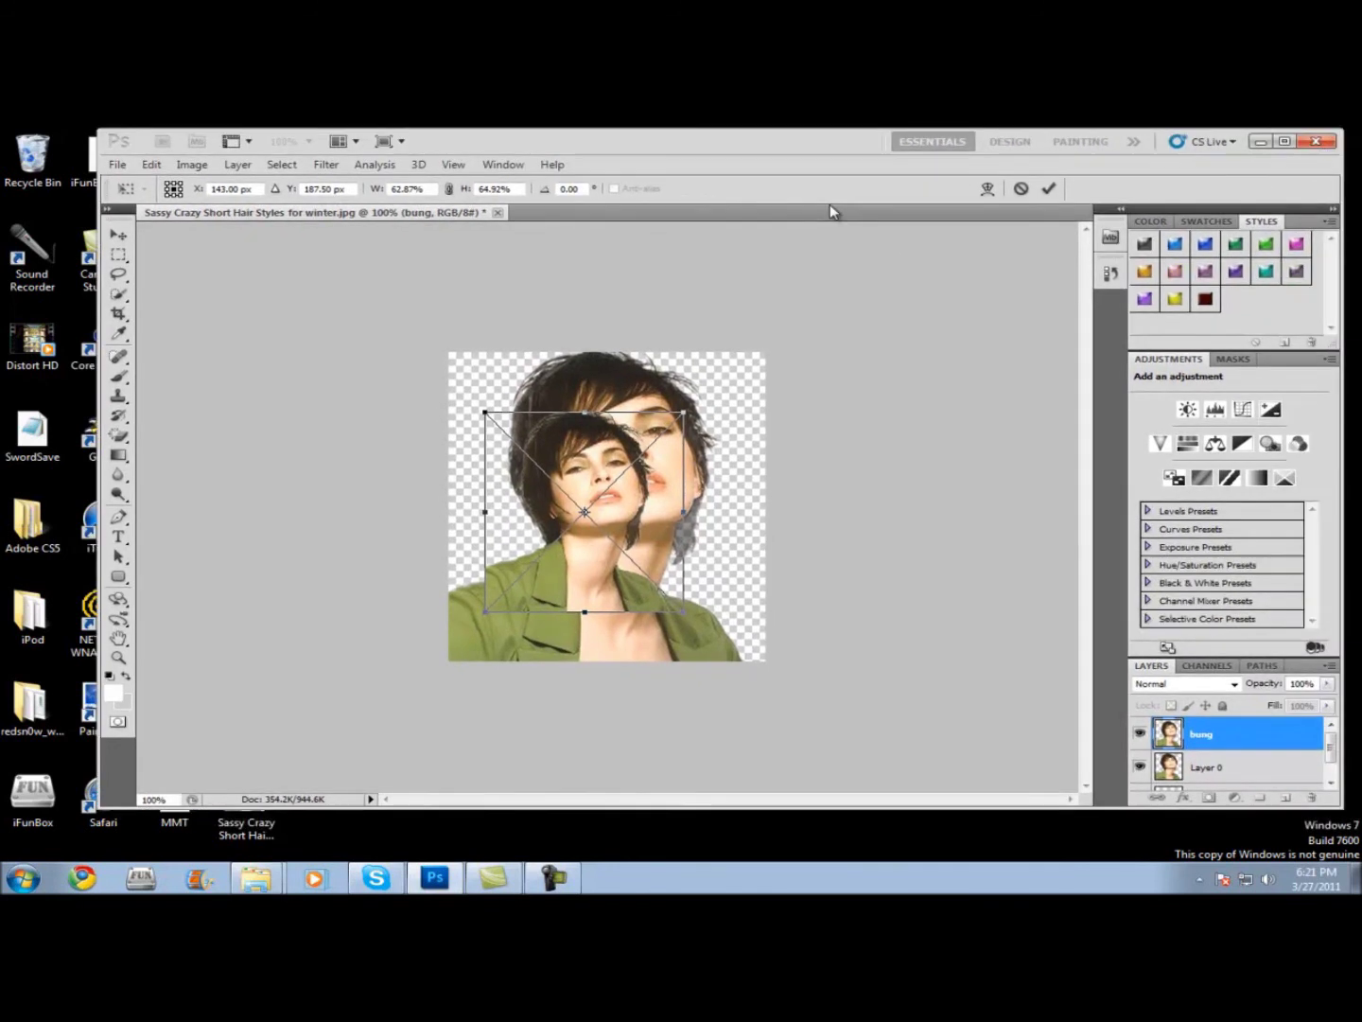